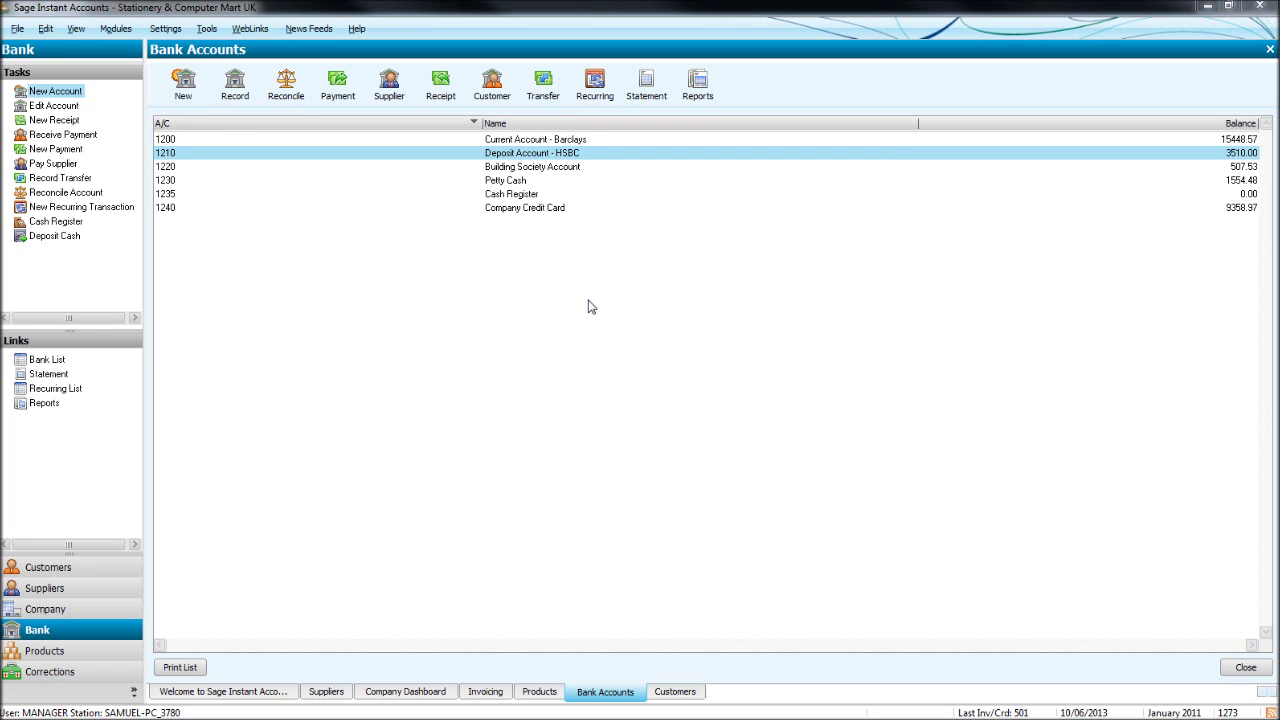
# Review the Barclays current account record's activity, contact and address details.
pyautogui.click(599, 155)
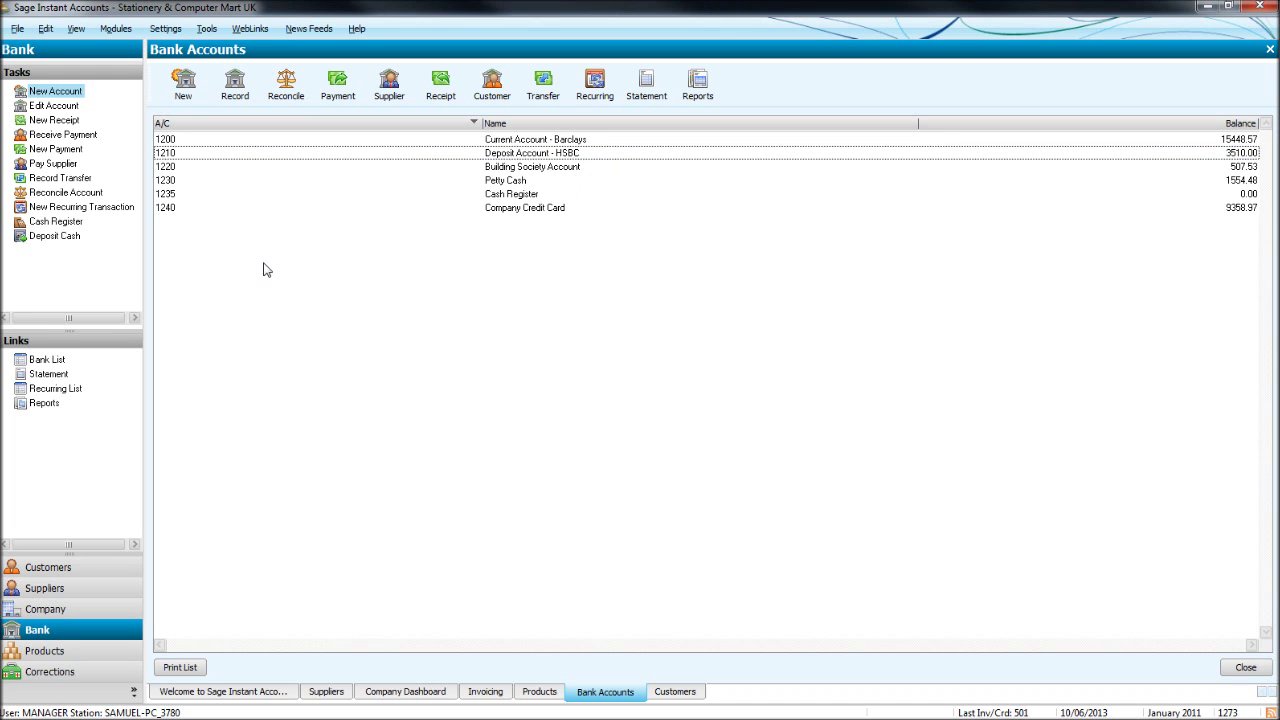
pyautogui.doubleClick(532, 141)
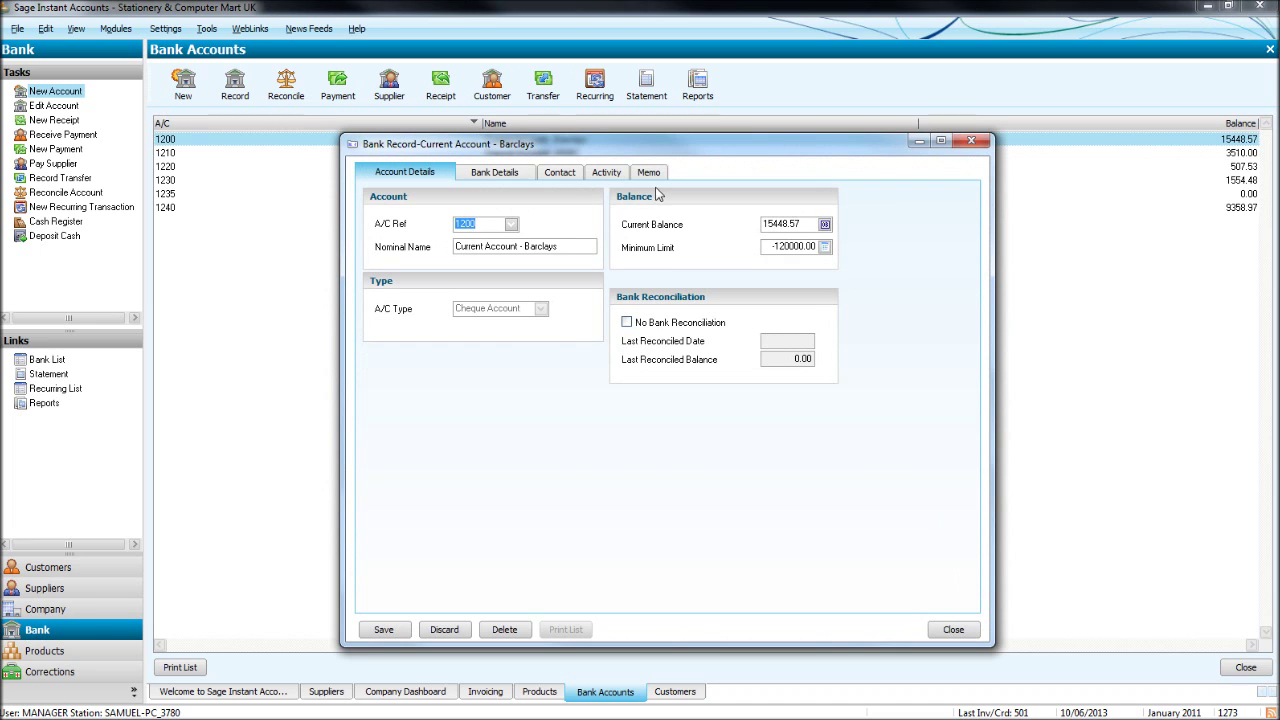
pyautogui.click(605, 172)
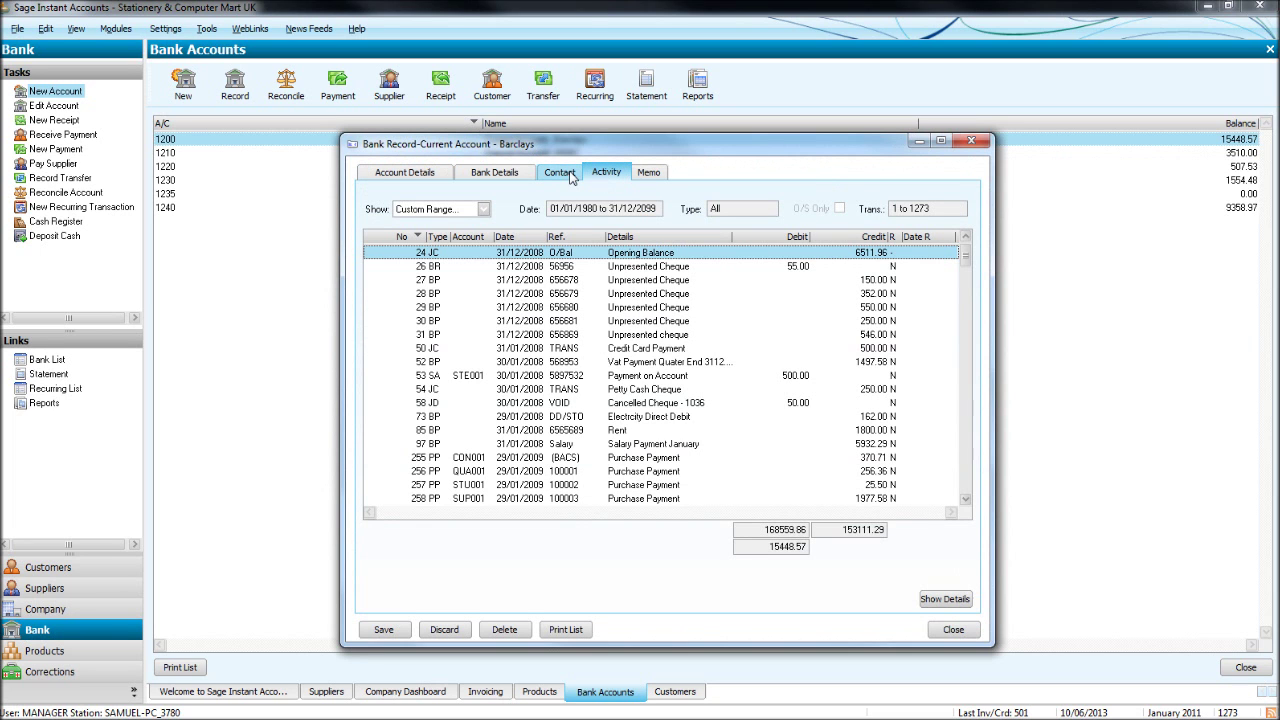
pyautogui.click(560, 174)
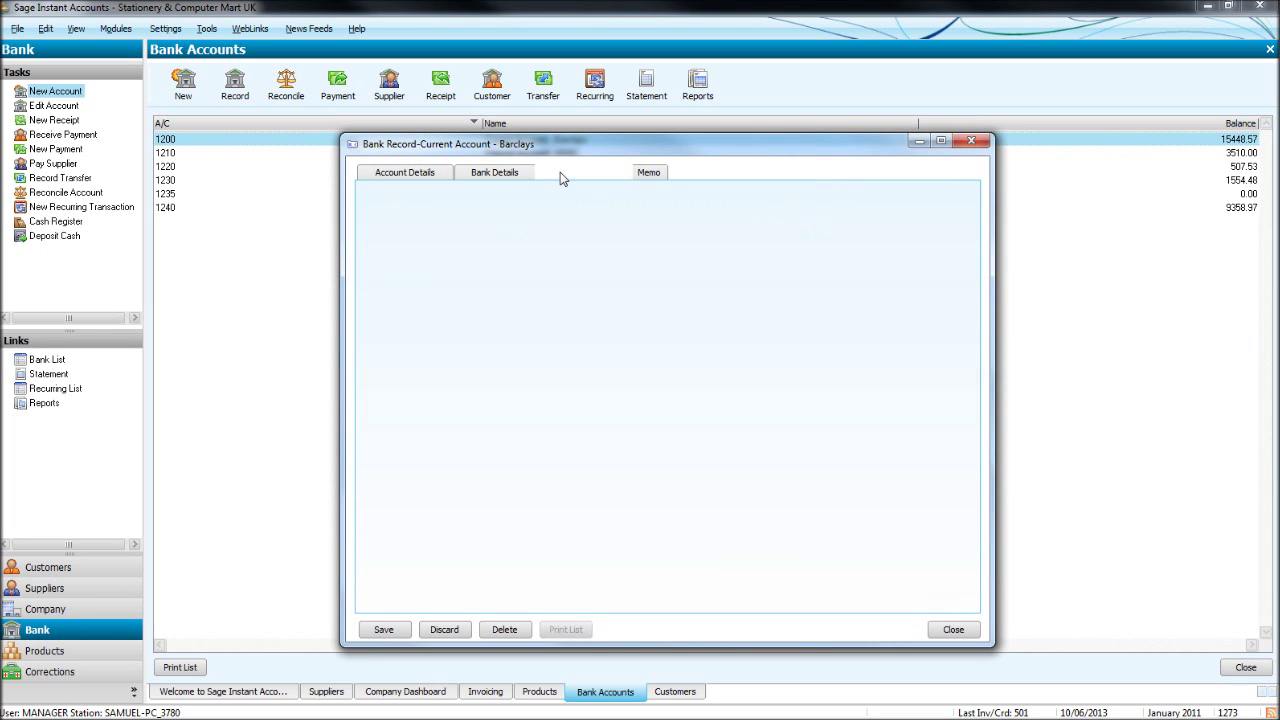
pyautogui.click(508, 173)
pyautogui.click(432, 176)
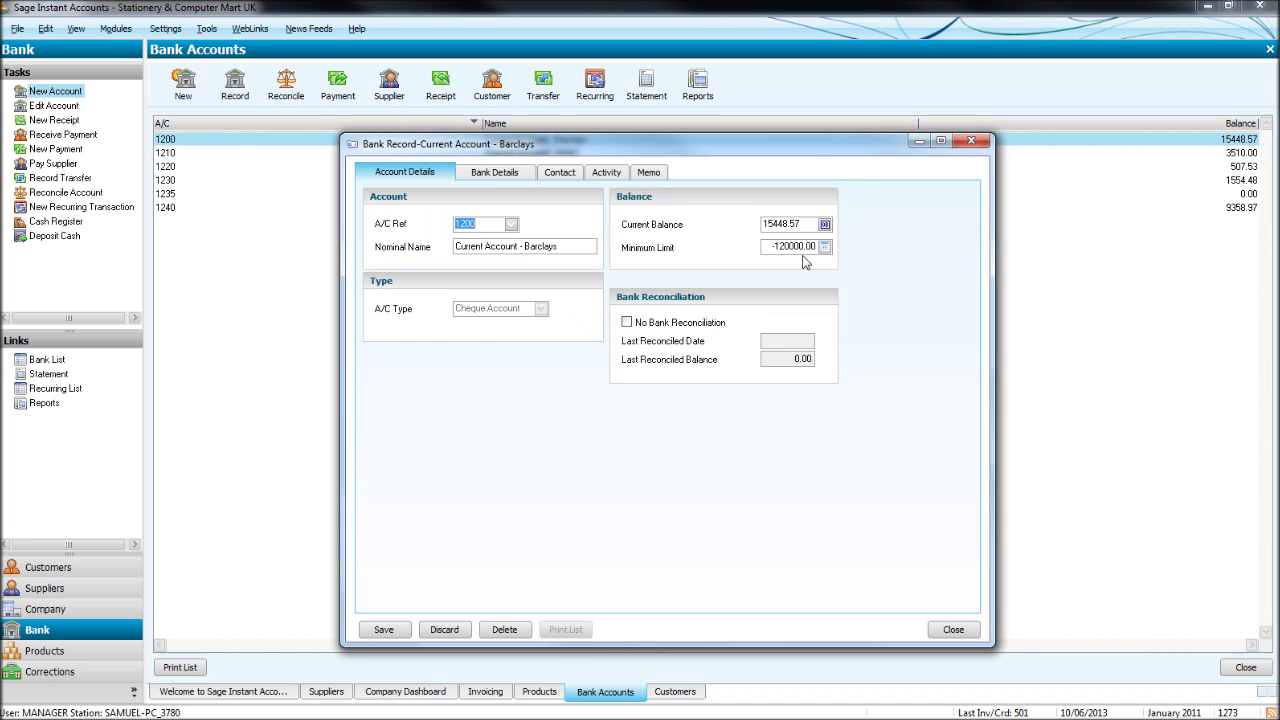
pyautogui.click(970, 141)
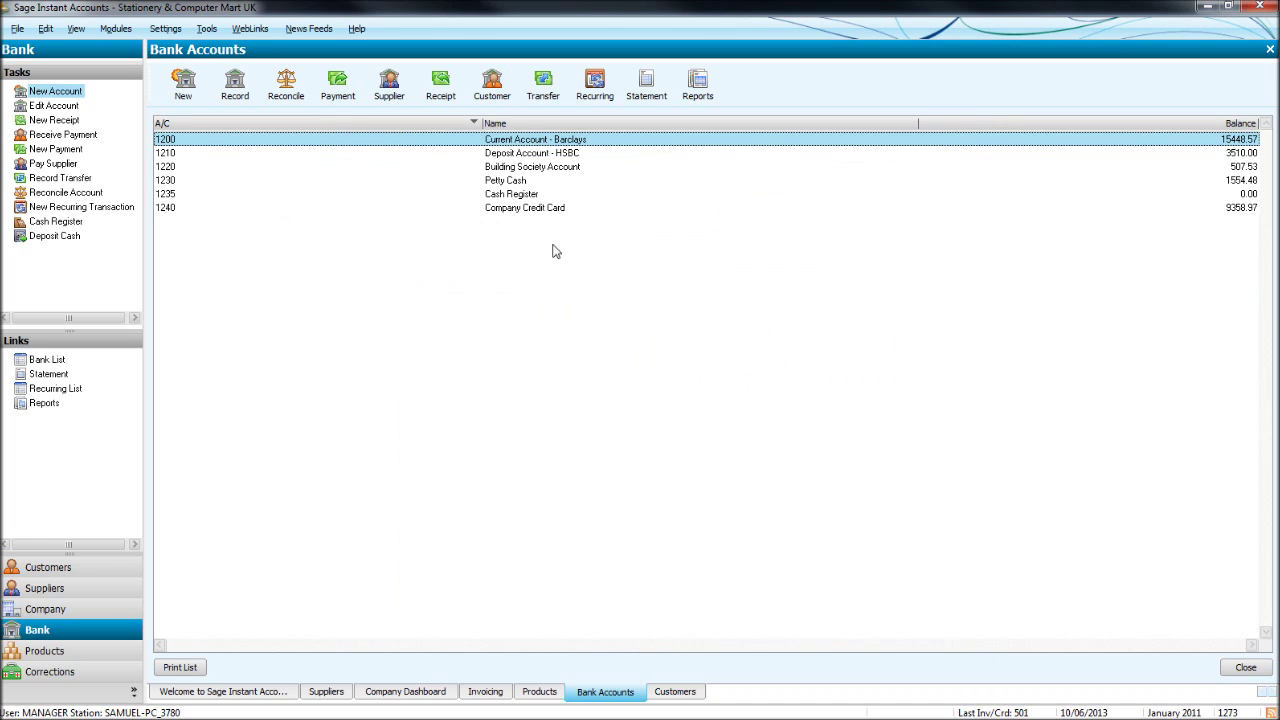
# Create cheque account 1241 'Santander Savings Account' with no opening balance.
pyautogui.click(184, 90)
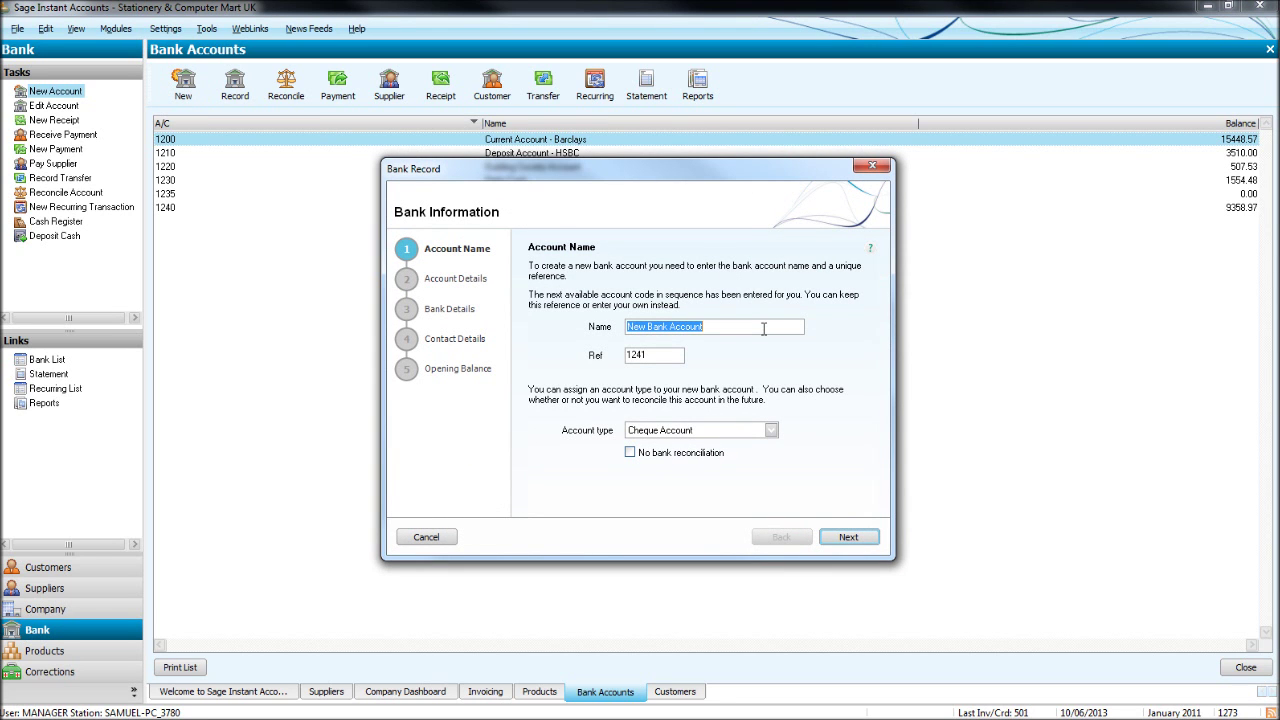
pyautogui.write('Santander Savings')
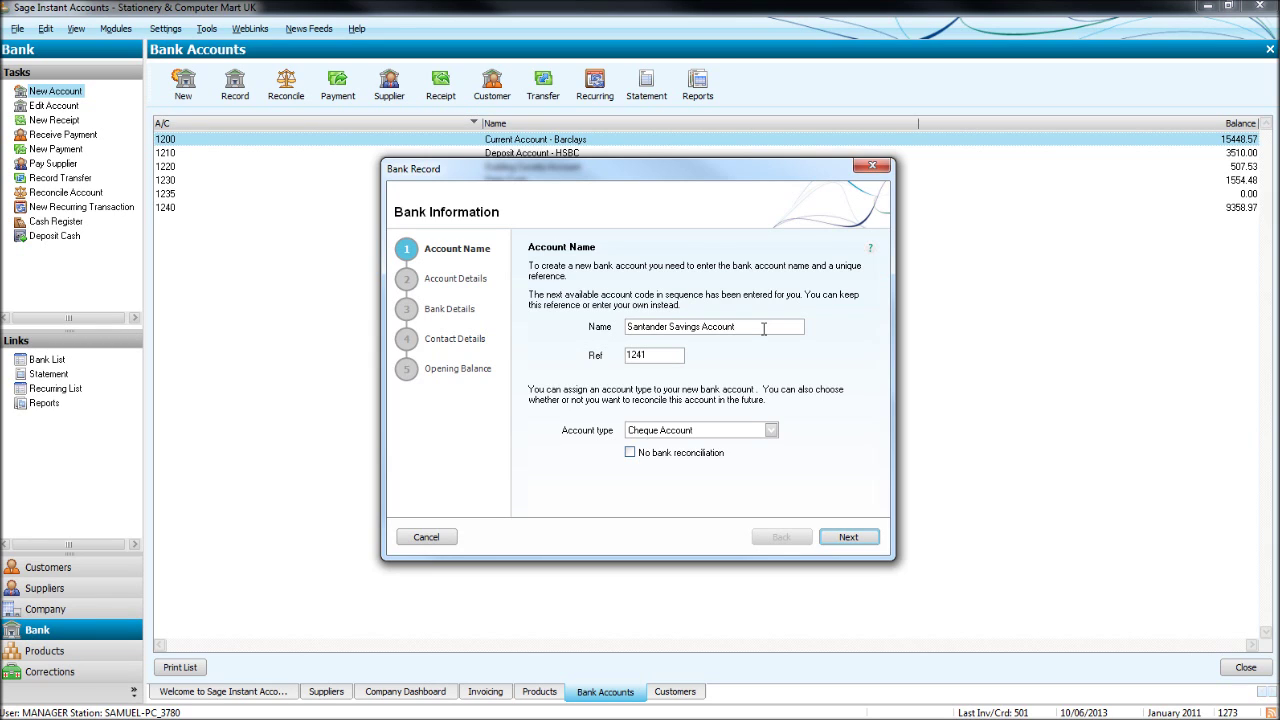
pyautogui.click(678, 358)
pyautogui.click(772, 431)
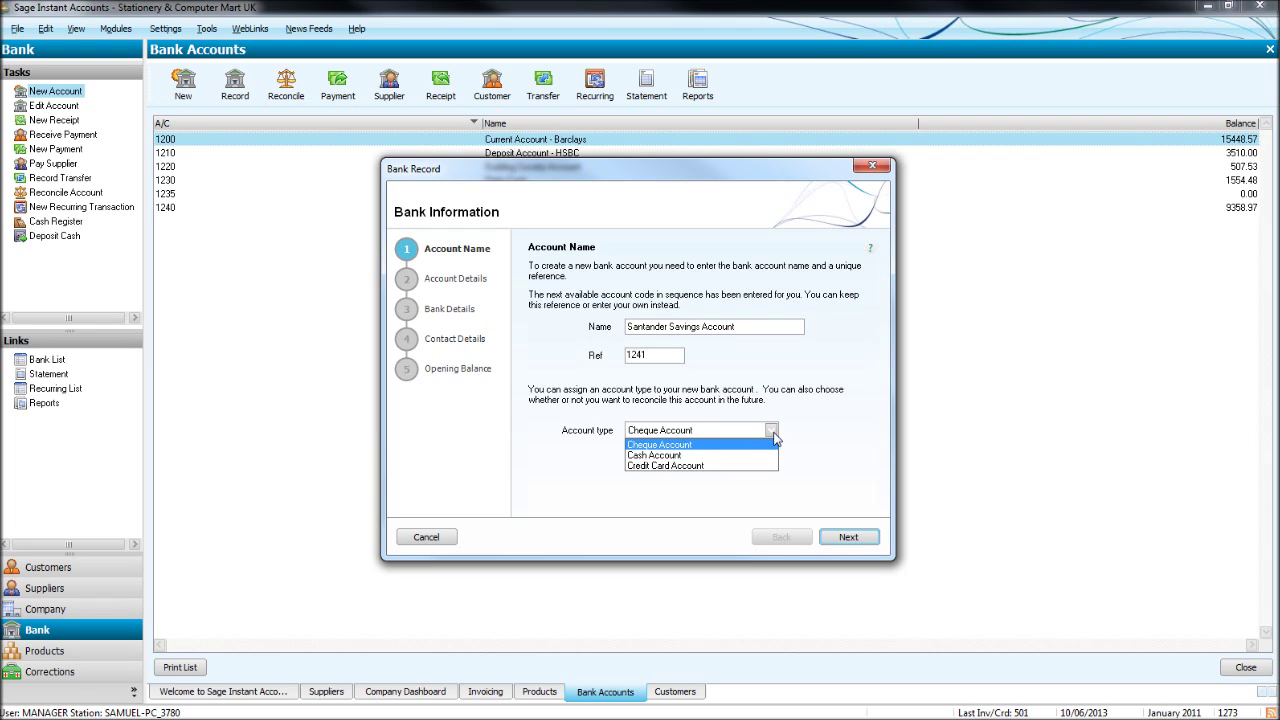
pyautogui.click(771, 432)
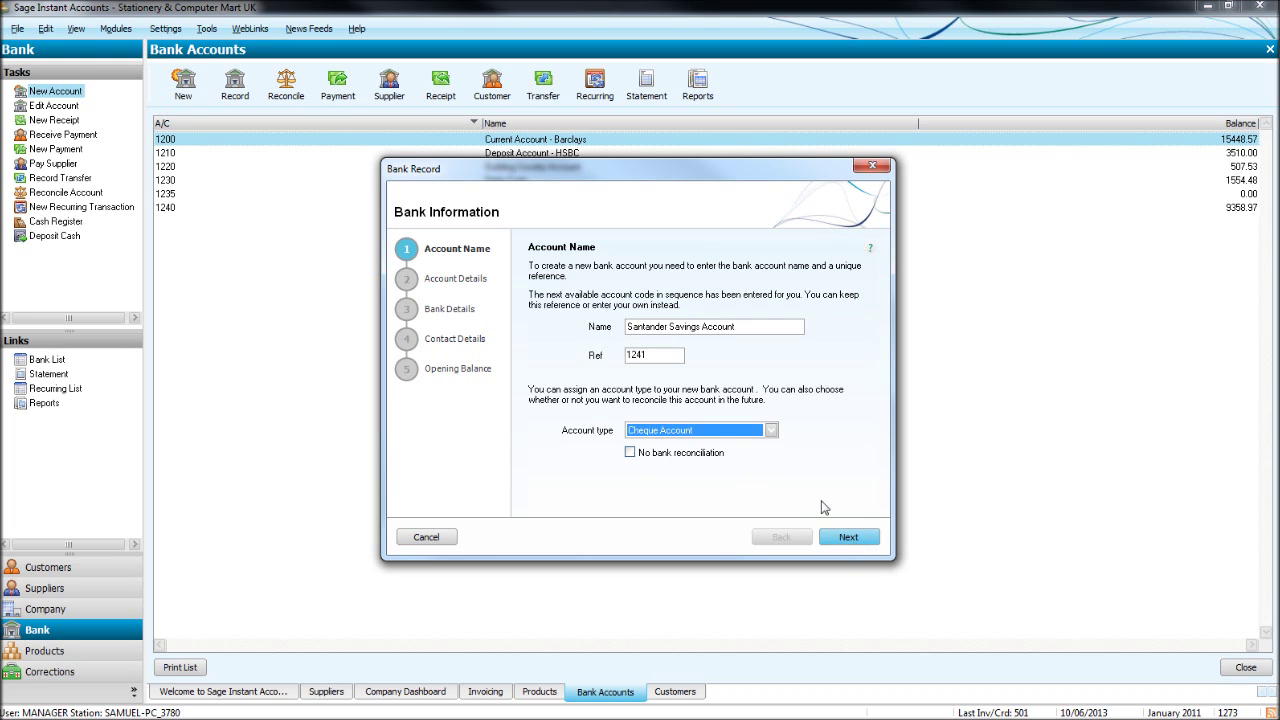
pyautogui.click(868, 543)
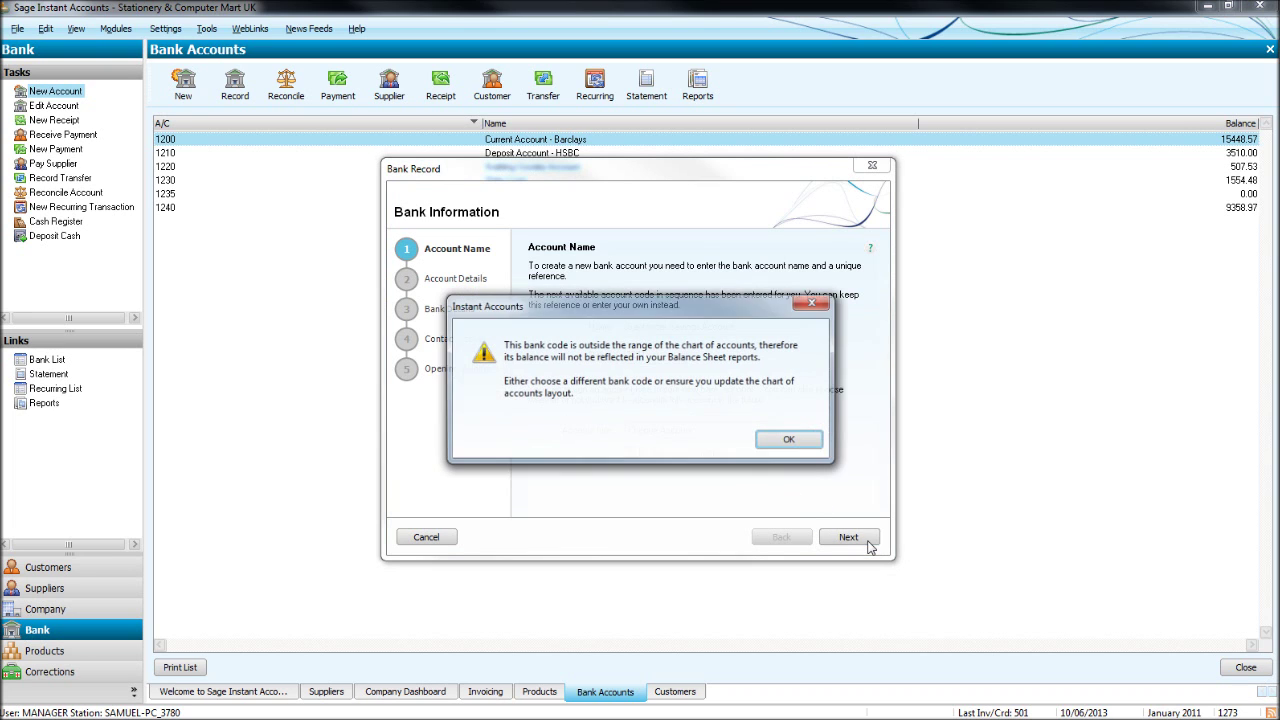
pyautogui.click(789, 440)
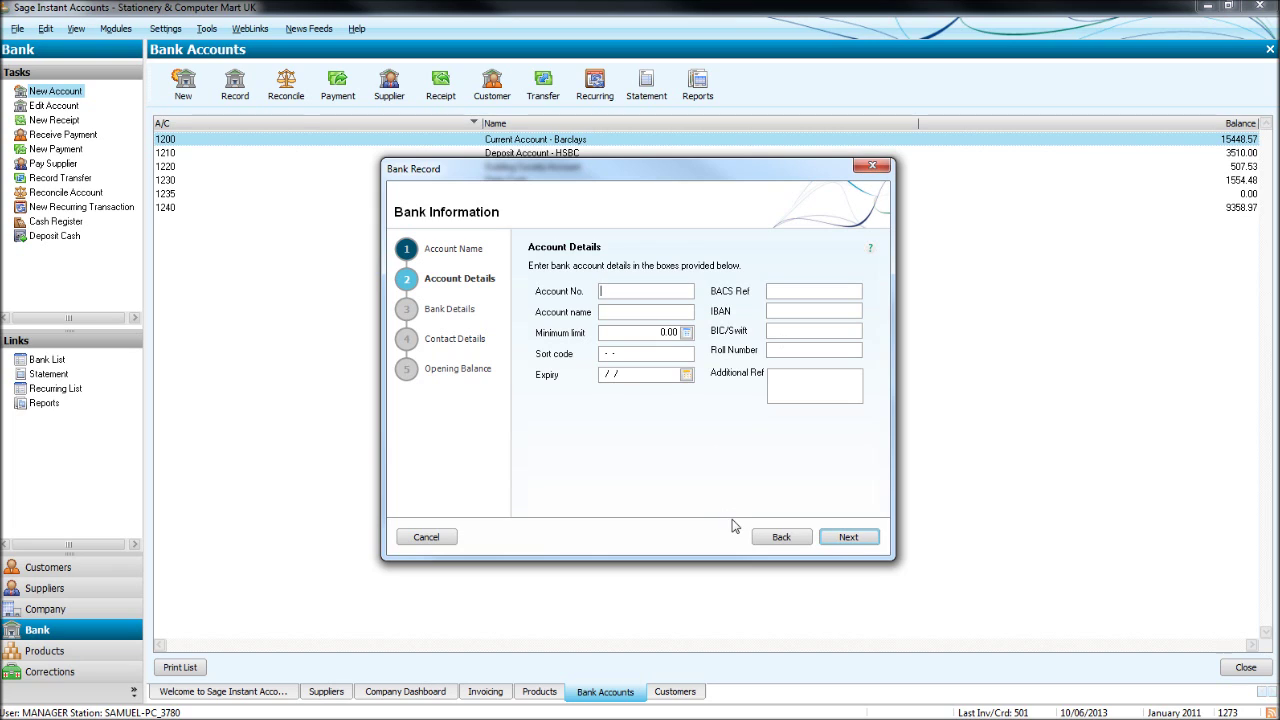
pyautogui.click(841, 545)
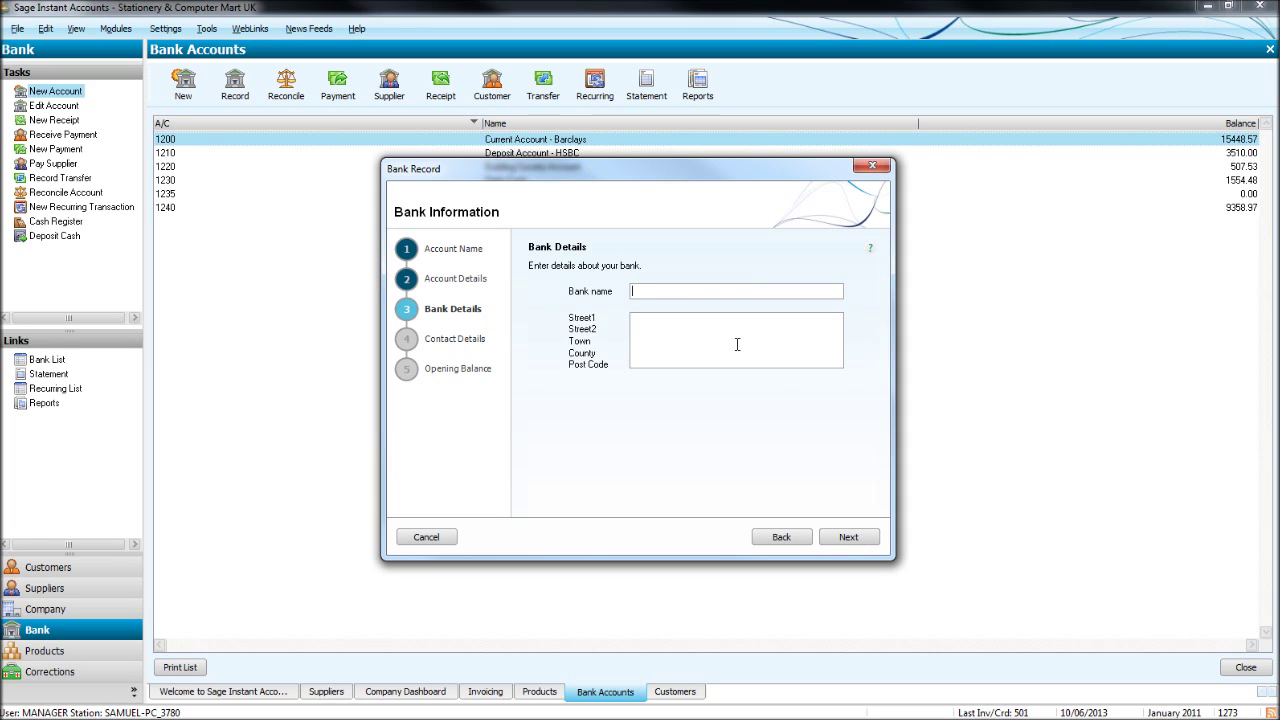
pyautogui.click(865, 540)
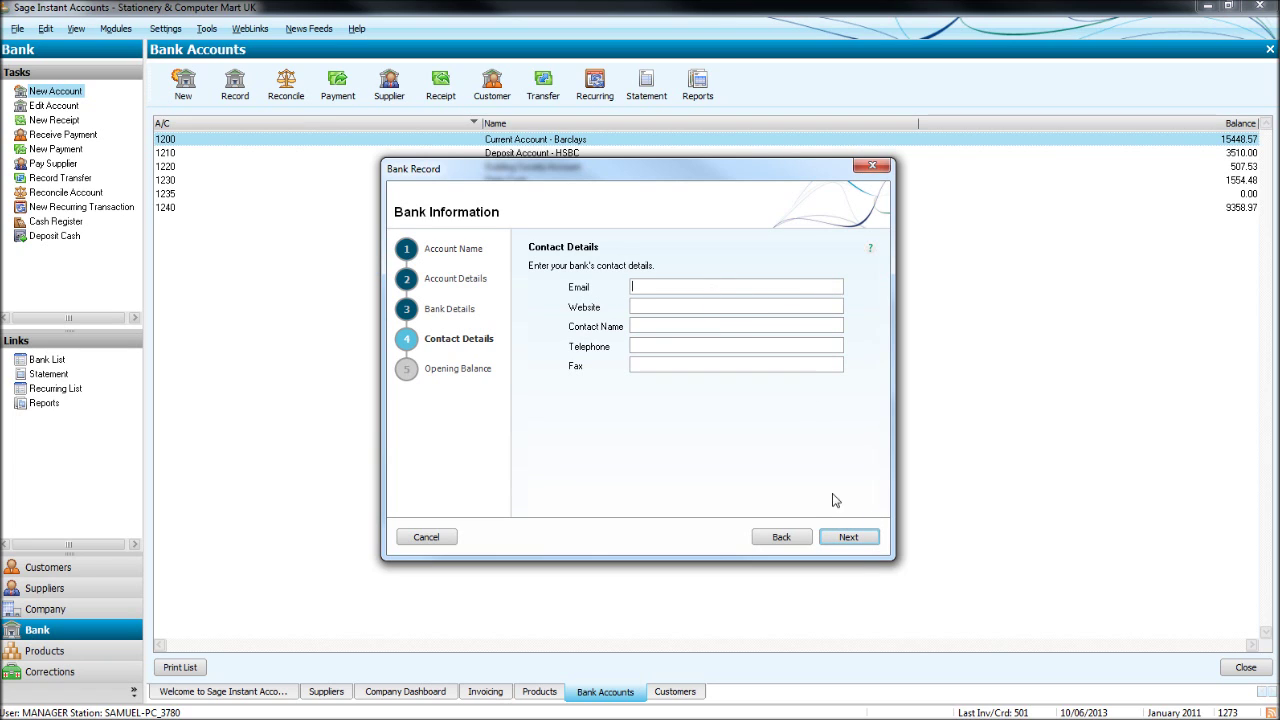
pyautogui.click(860, 541)
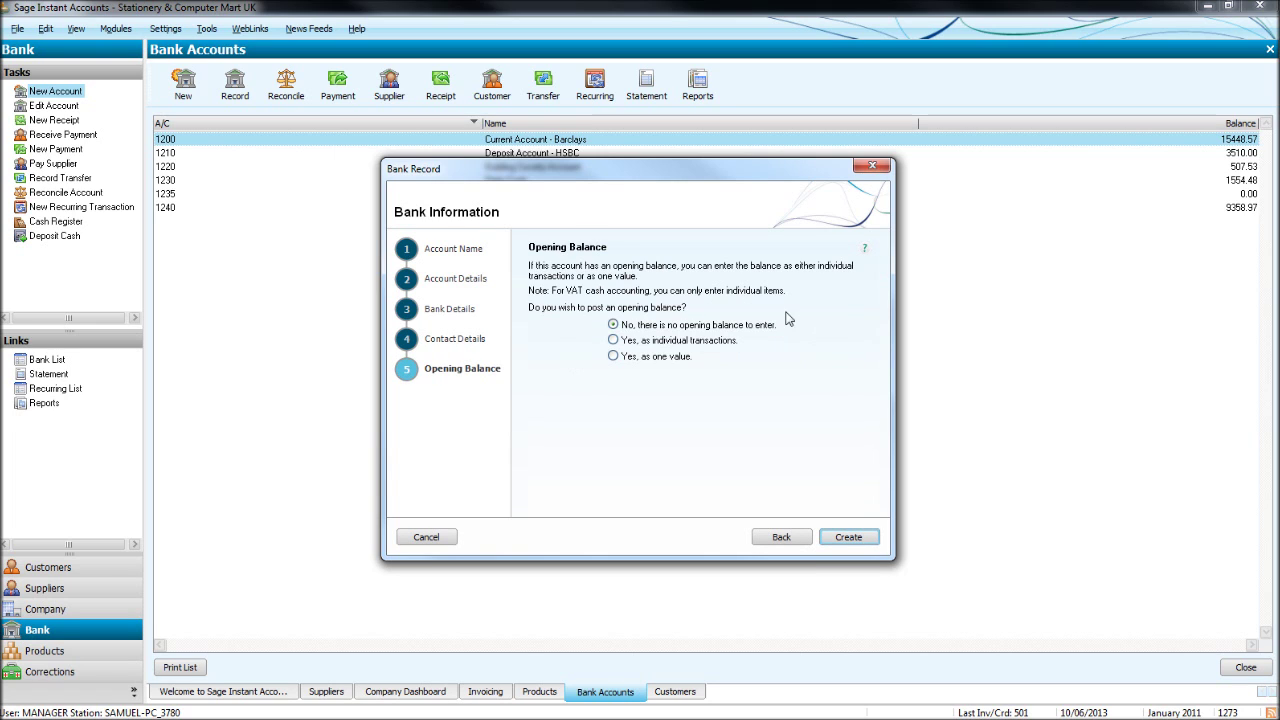
pyautogui.click(848, 537)
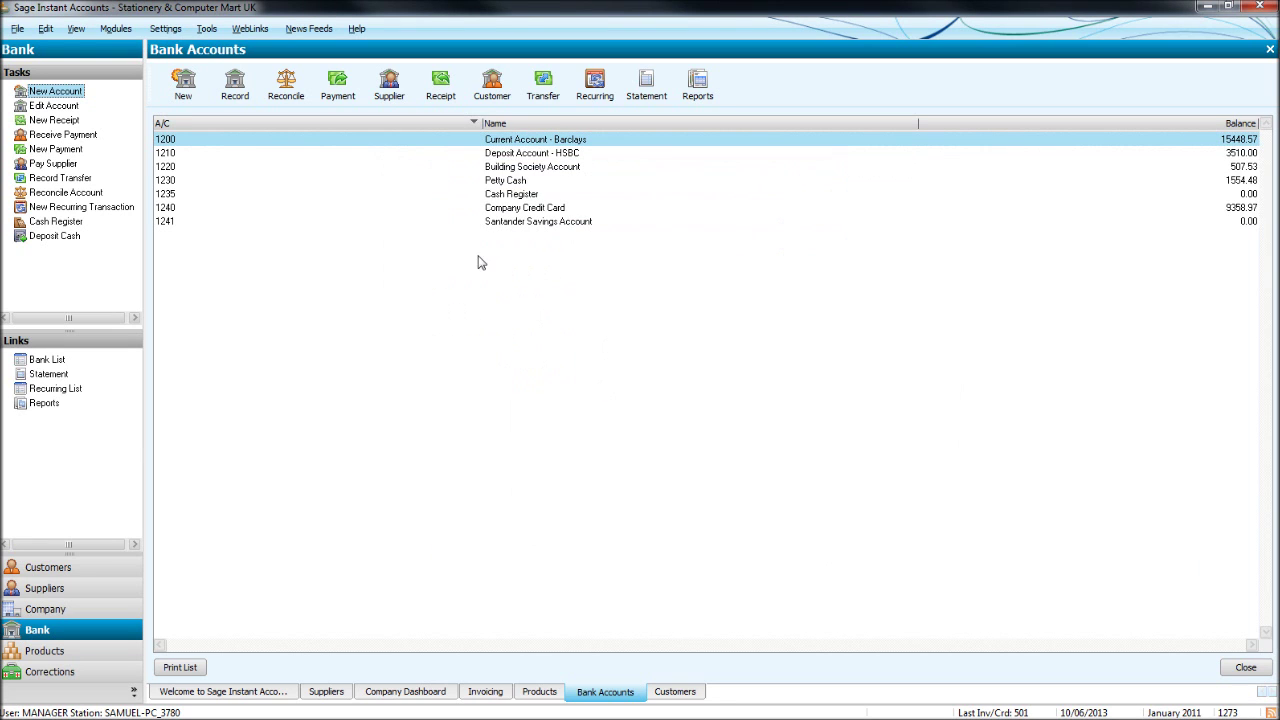
# Create bank account 1242 'HSBC Savings Account' with no opening balance, then select Santander.
pyautogui.click(183, 85)
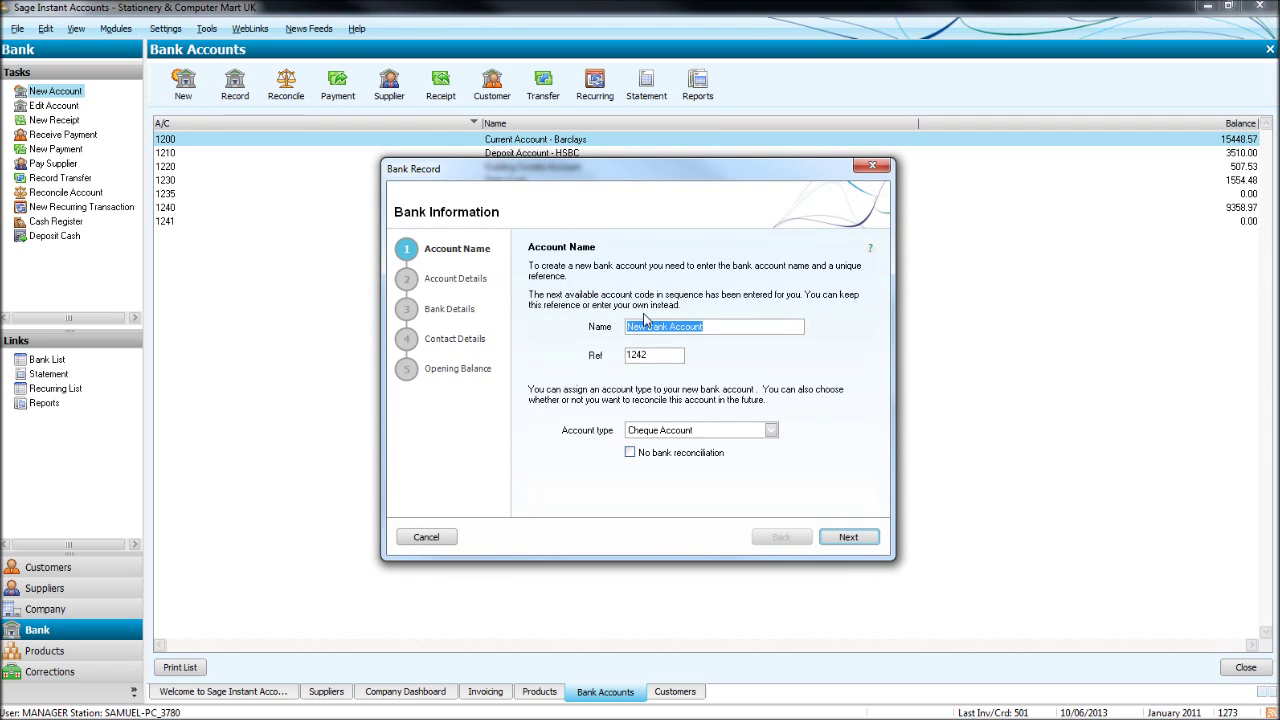
pyautogui.write('HSBC')
pyautogui.click(866, 536)
pyautogui.click(806, 442)
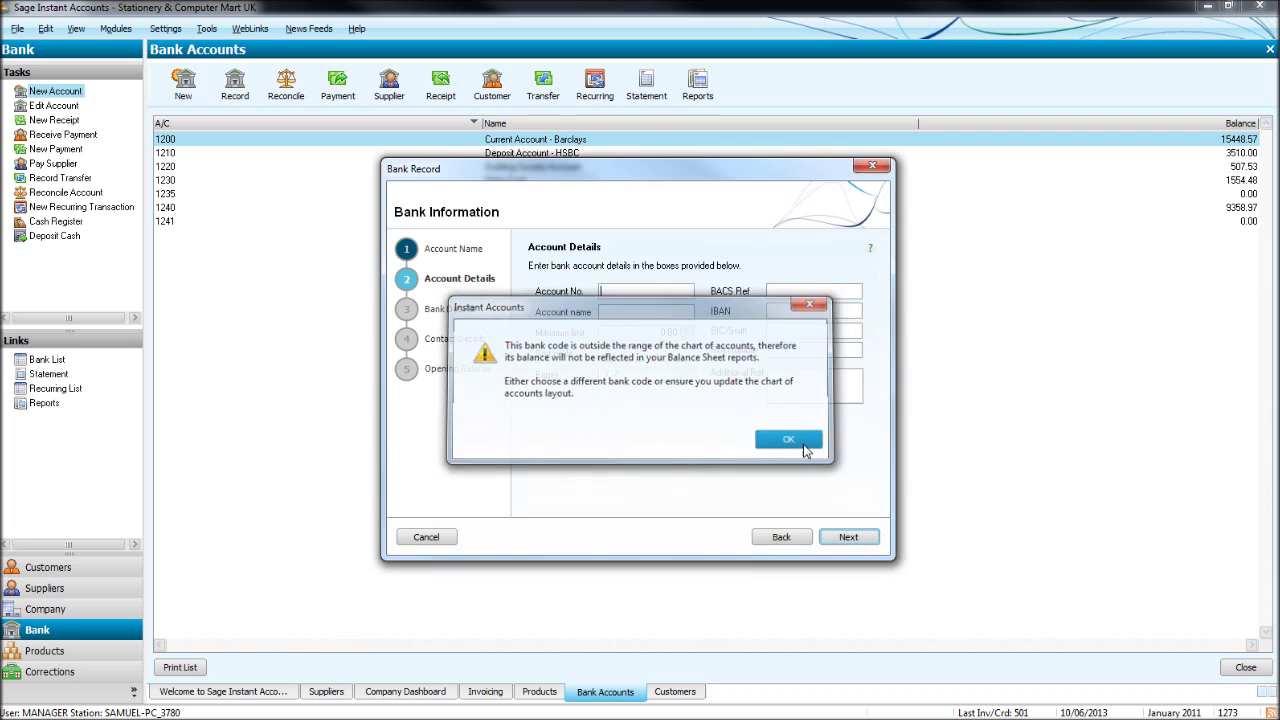
pyautogui.click(848, 537)
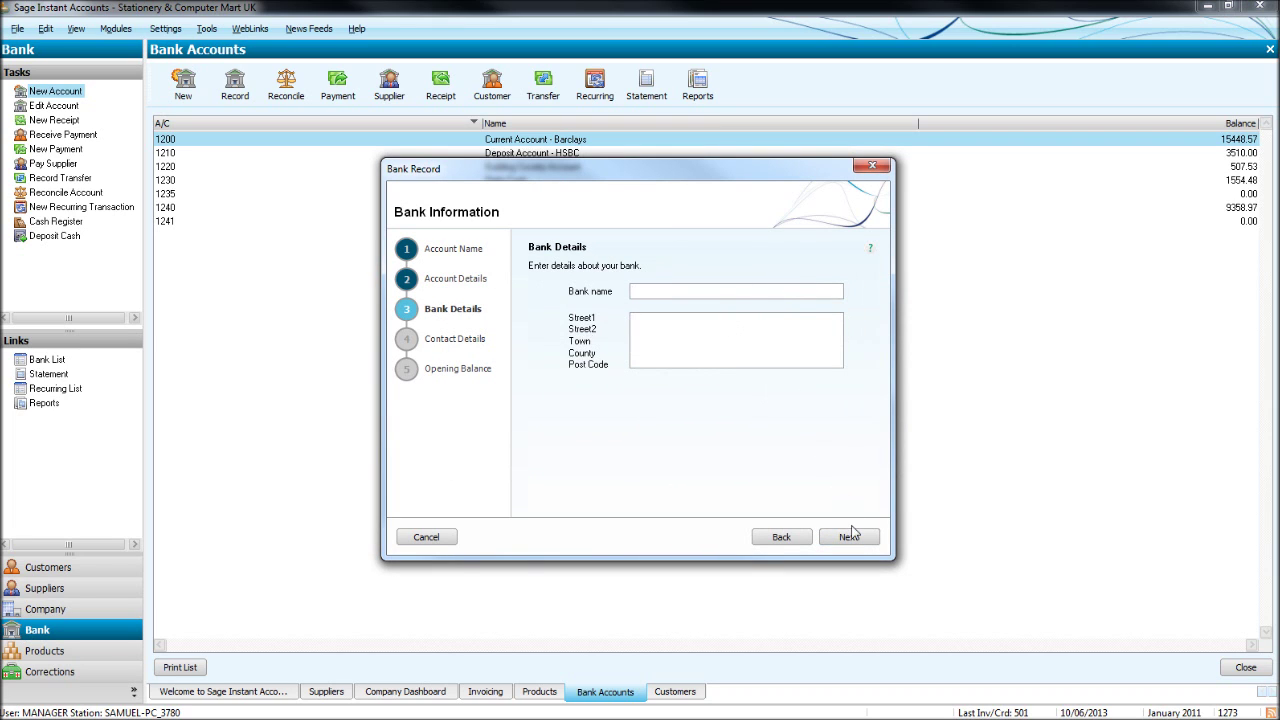
pyautogui.click(848, 537)
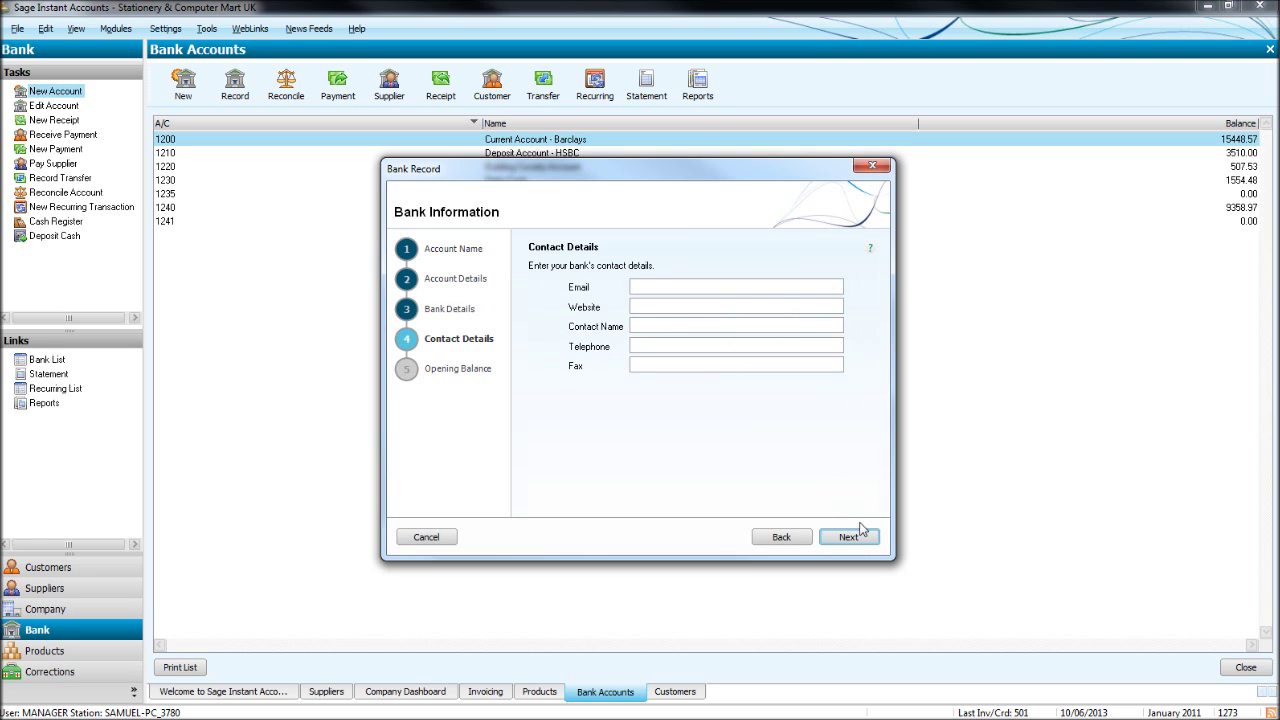
pyautogui.click(849, 535)
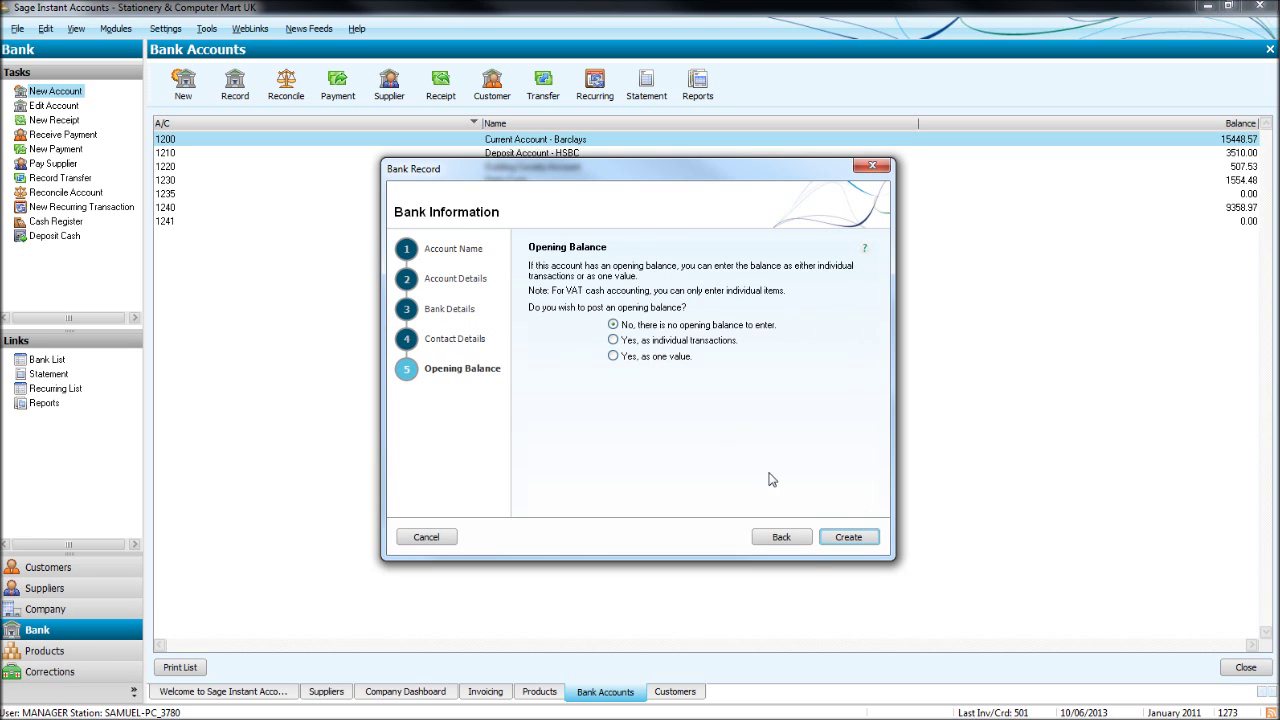
pyautogui.click(834, 532)
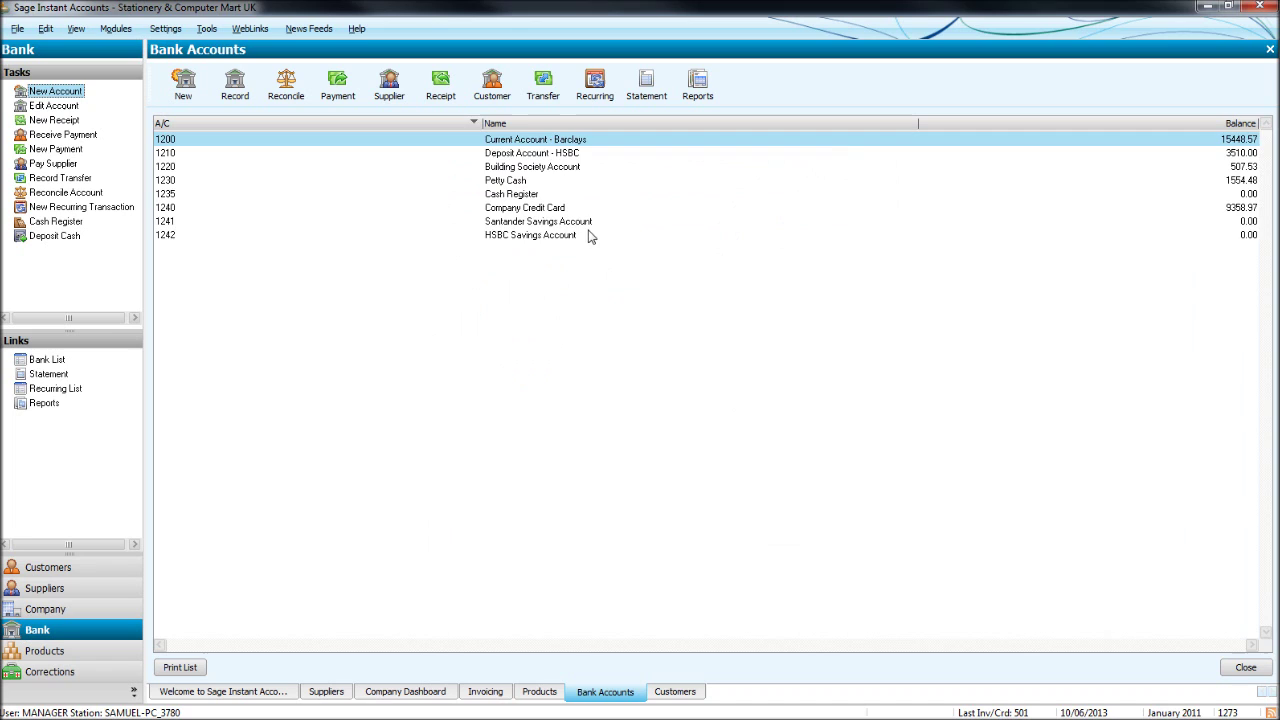
pyautogui.click(590, 235)
pyautogui.click(595, 222)
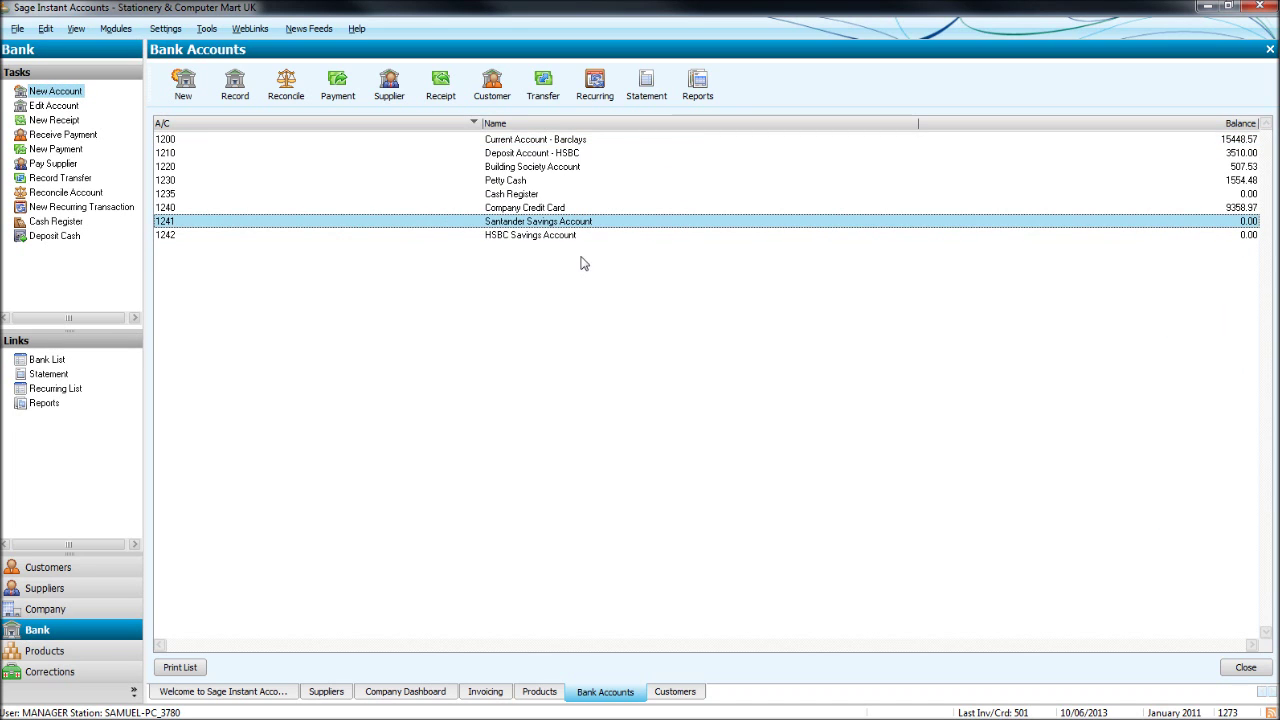
# Delete the 1242 HSBC Savings Account from its bank record and close the record.
pyautogui.click(578, 237)
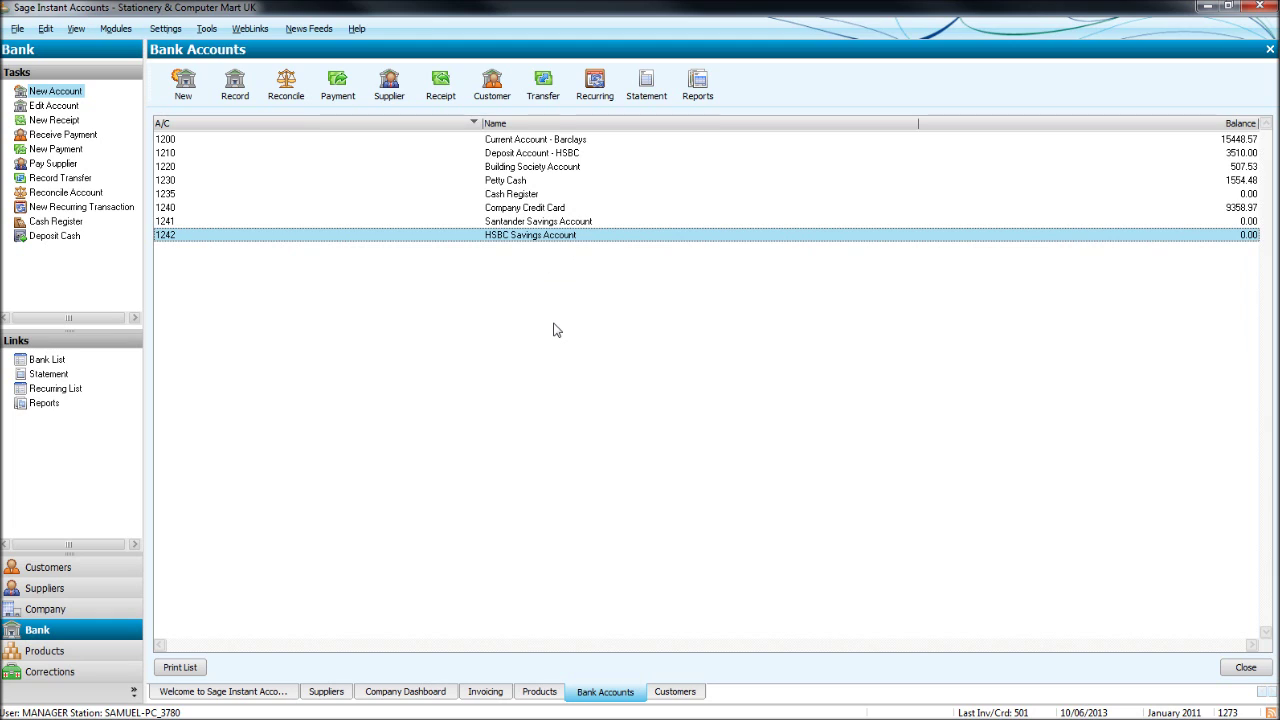
pyautogui.doubleClick(508, 236)
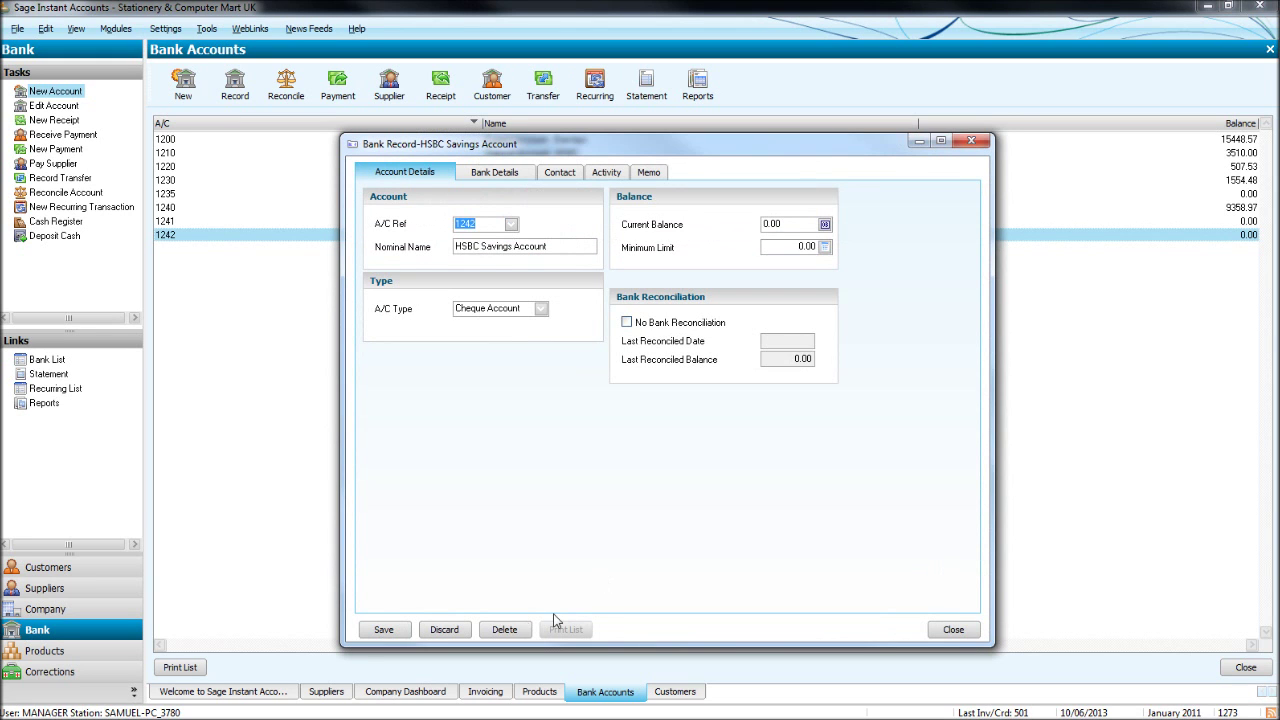
pyautogui.click(504, 629)
pyautogui.click(706, 442)
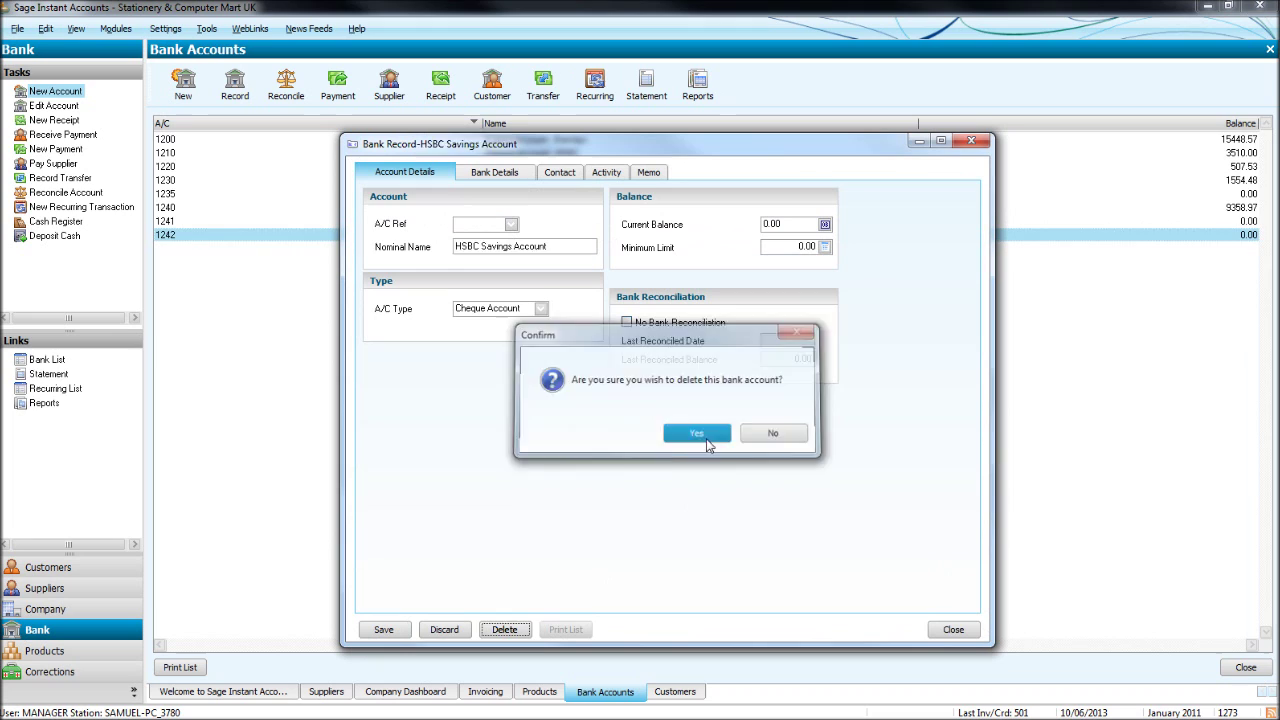
pyautogui.click(972, 142)
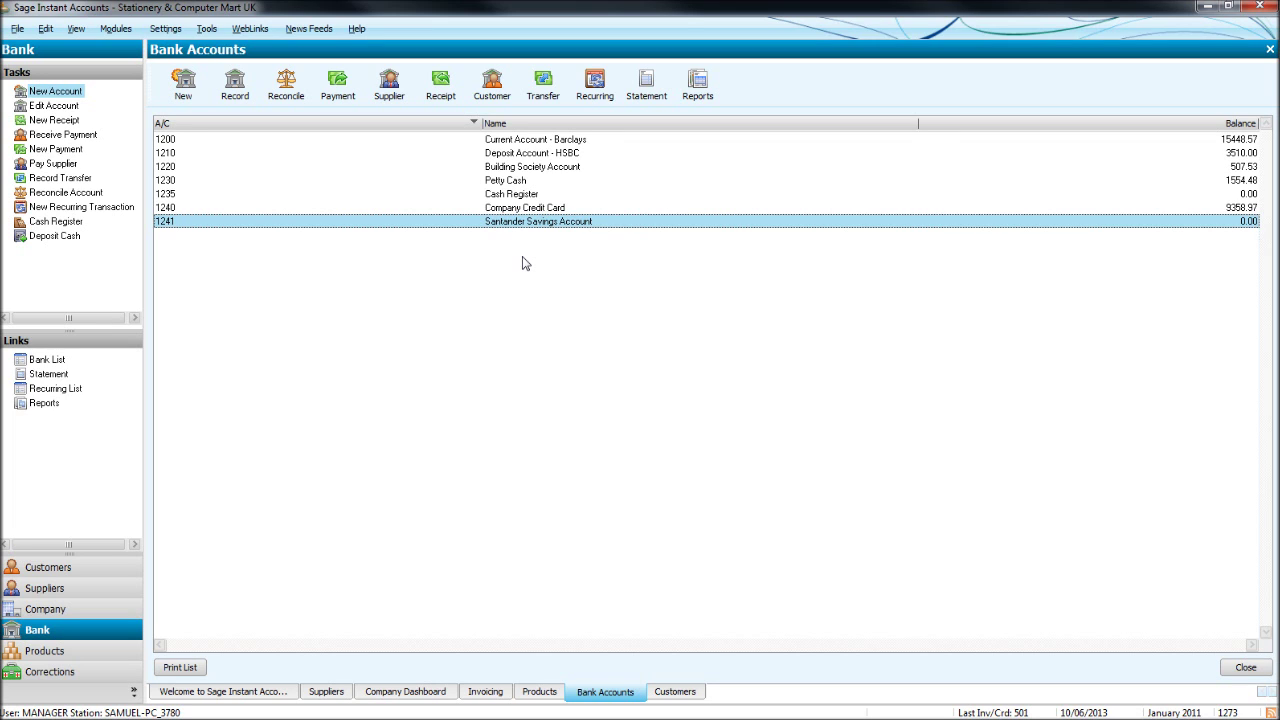
pyautogui.click(592, 228)
# Open and close the 1241 Santander Savings Account record, then select 1200 Barclays.
pyautogui.click(594, 228)
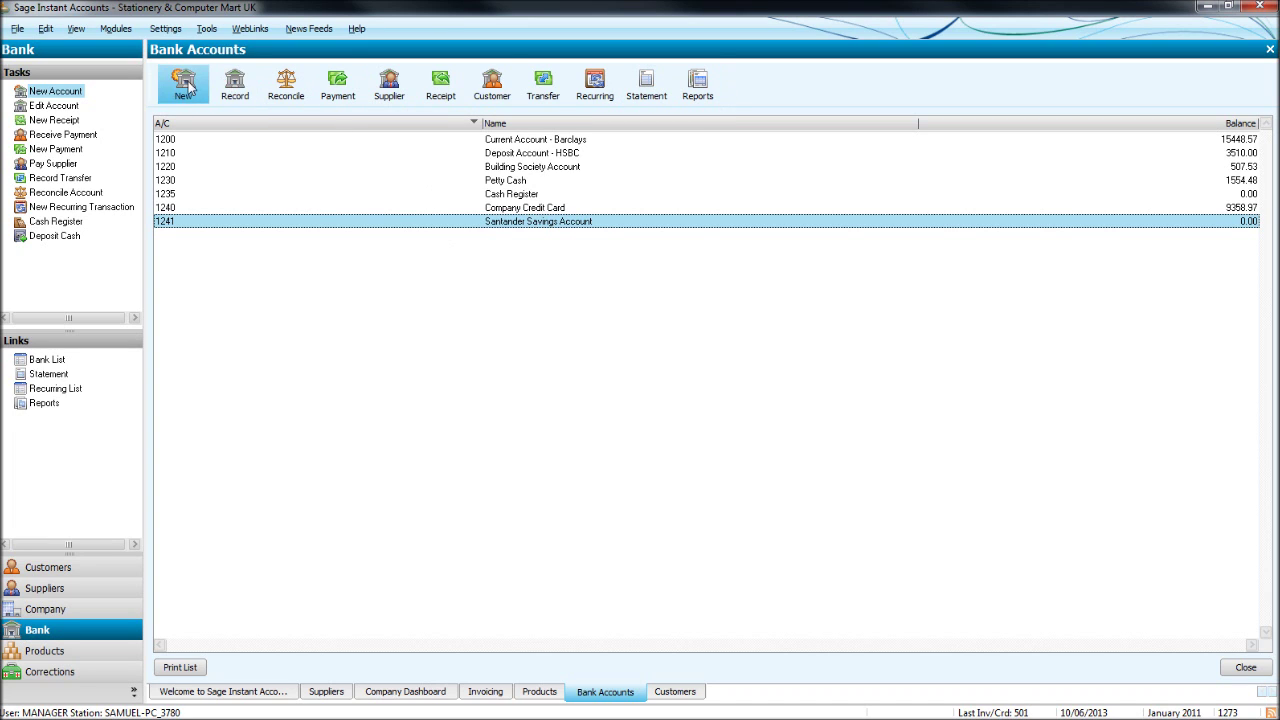
pyautogui.click(238, 88)
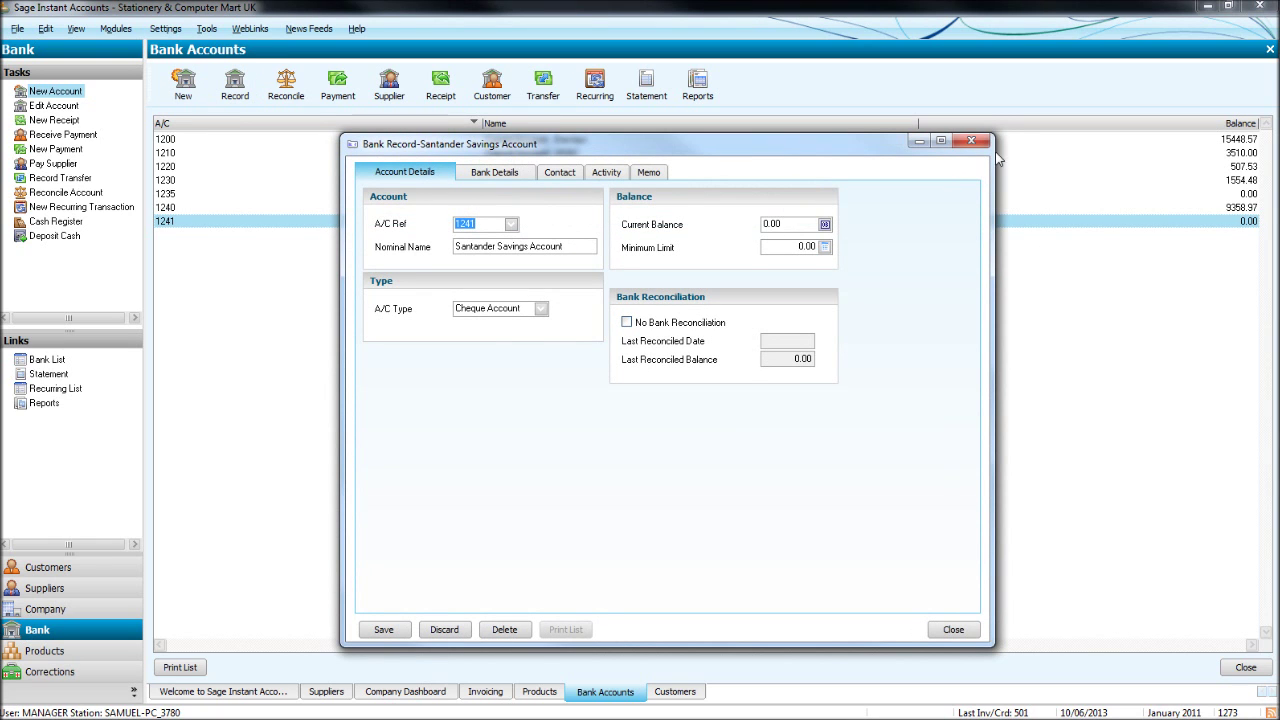
pyautogui.click(970, 141)
pyautogui.doubleClick(642, 226)
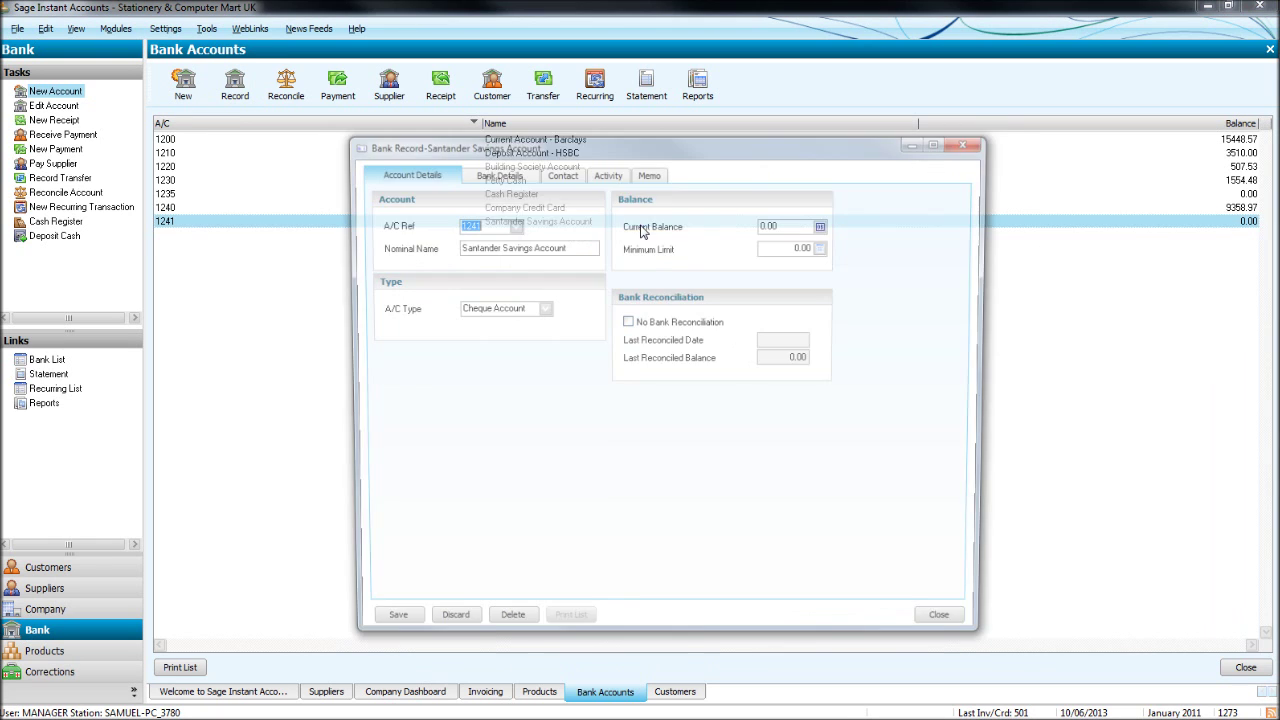
pyautogui.click(970, 141)
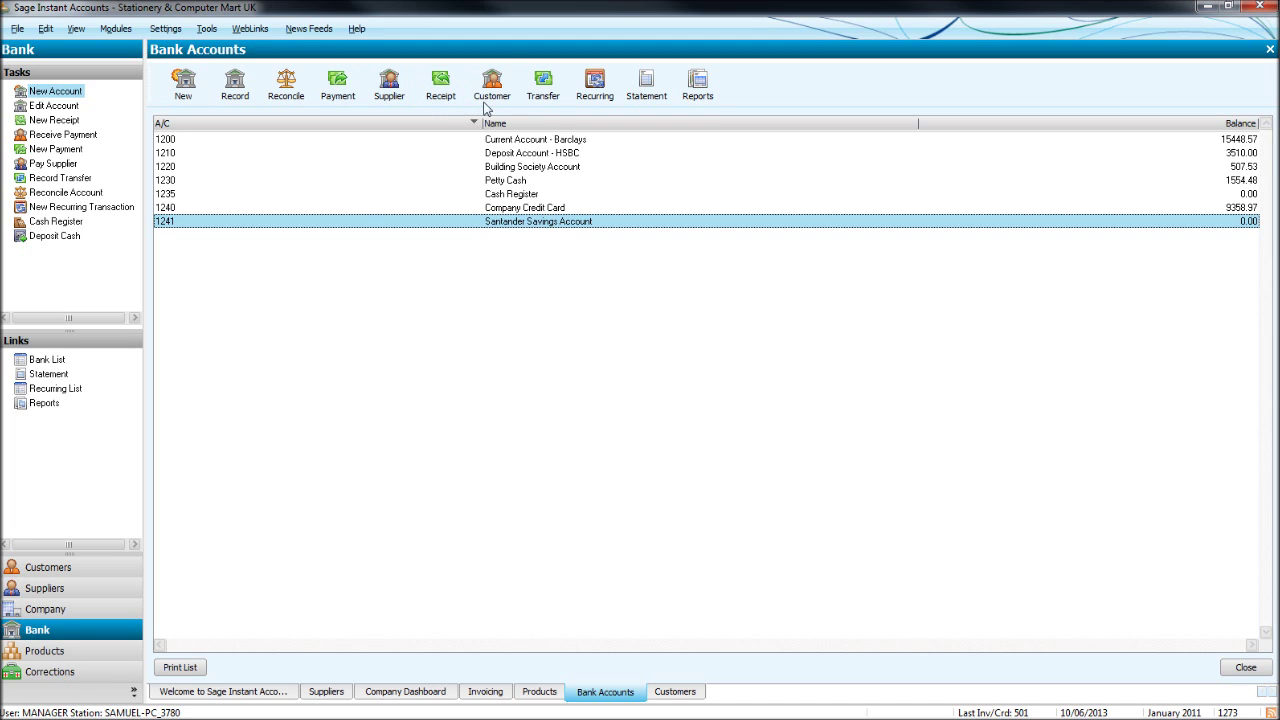
pyautogui.click(483, 140)
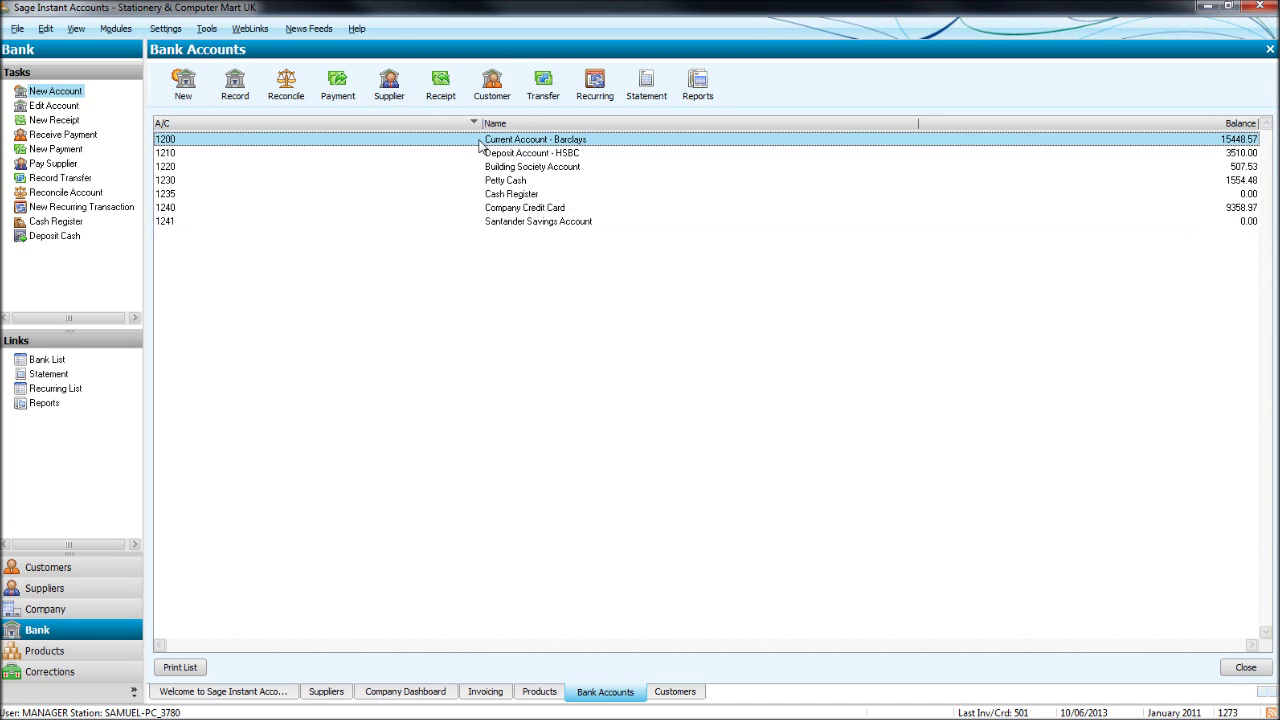
pyautogui.click(80, 594)
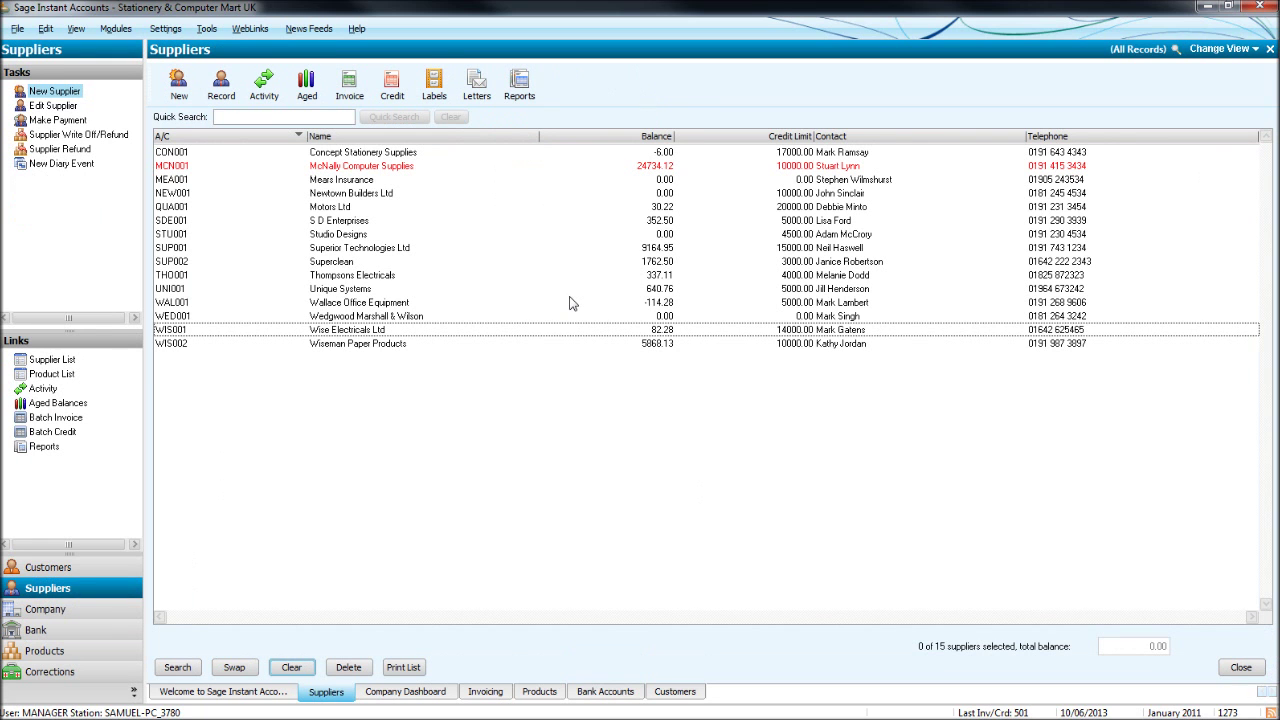
pyautogui.click(87, 640)
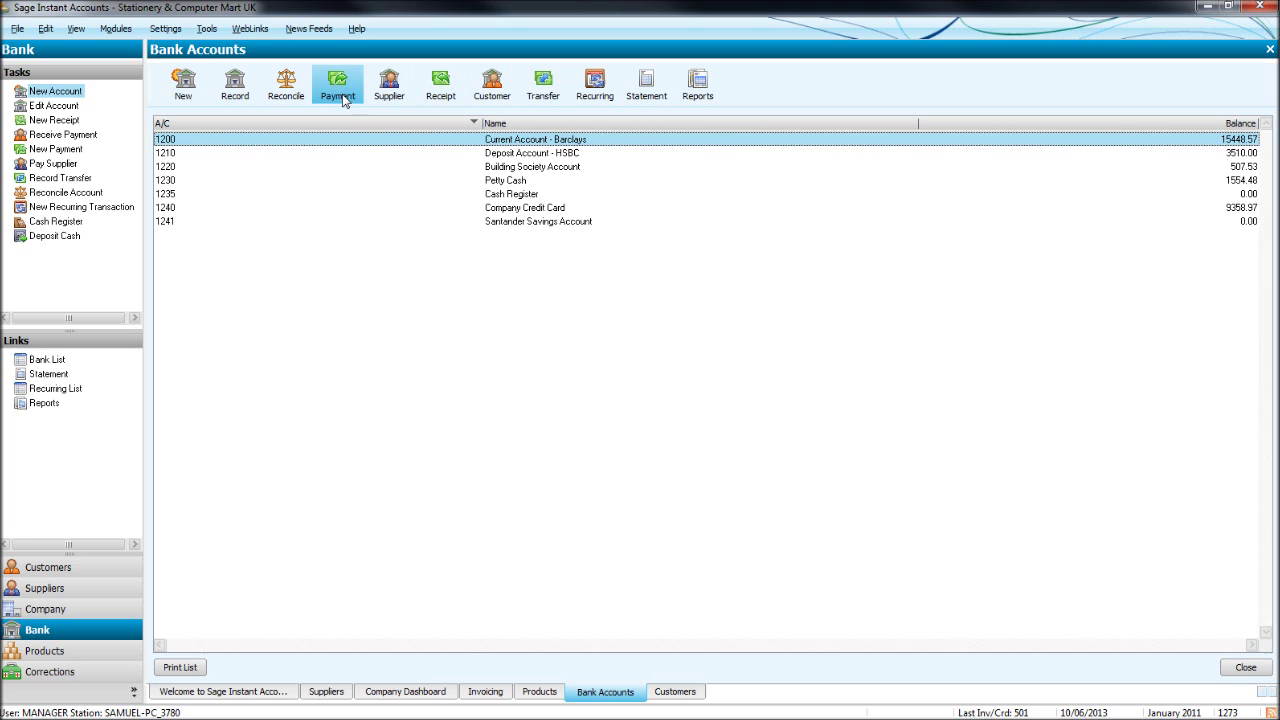
# Open a Company Credit Card bank payment, close it unsaved, and go to Suppliers.
pyautogui.click(409, 208)
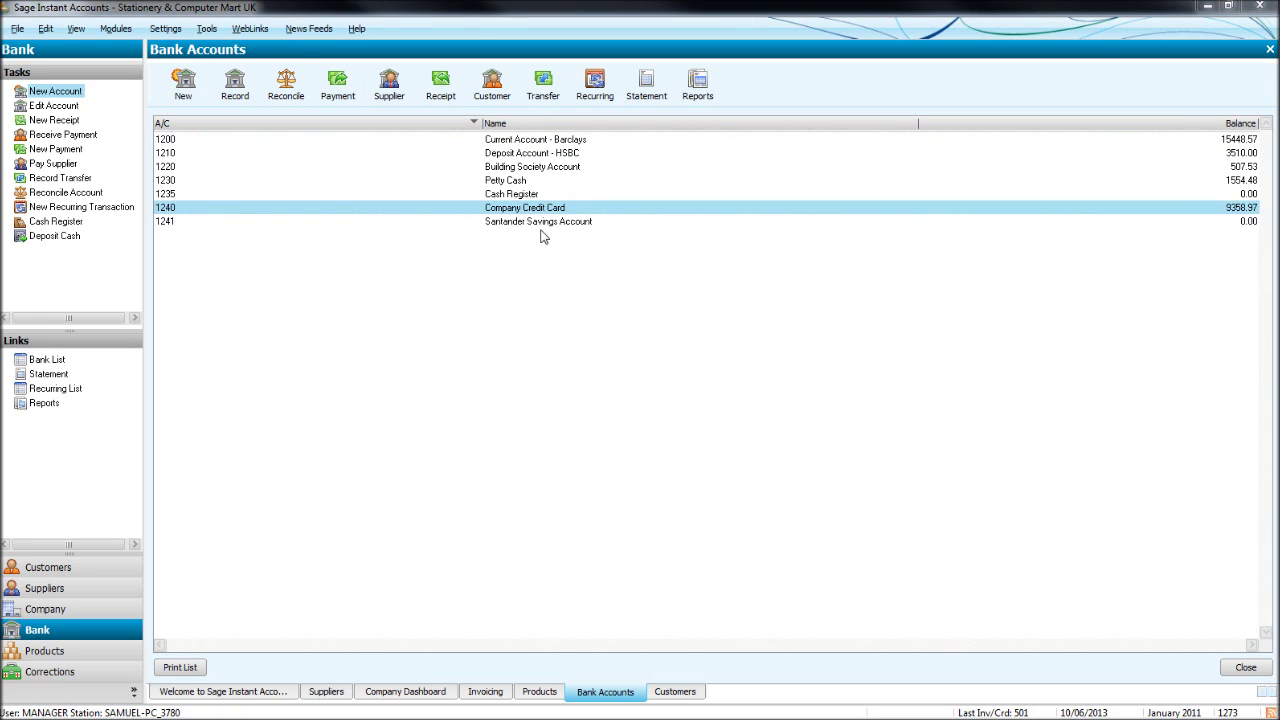
pyautogui.moveTo(391, 165); pyautogui.dragTo(460, 190)
pyautogui.moveTo(565, 191); pyautogui.dragTo(627, 245)
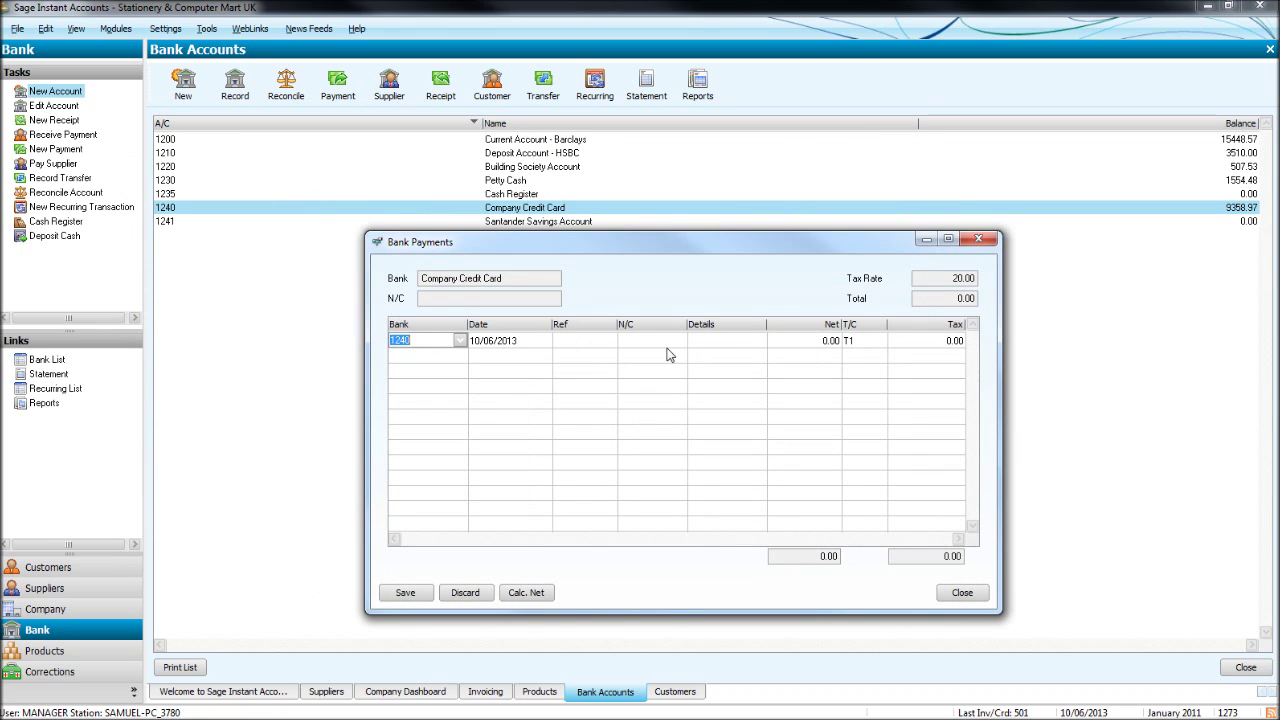
pyautogui.click(978, 238)
pyautogui.click(71, 589)
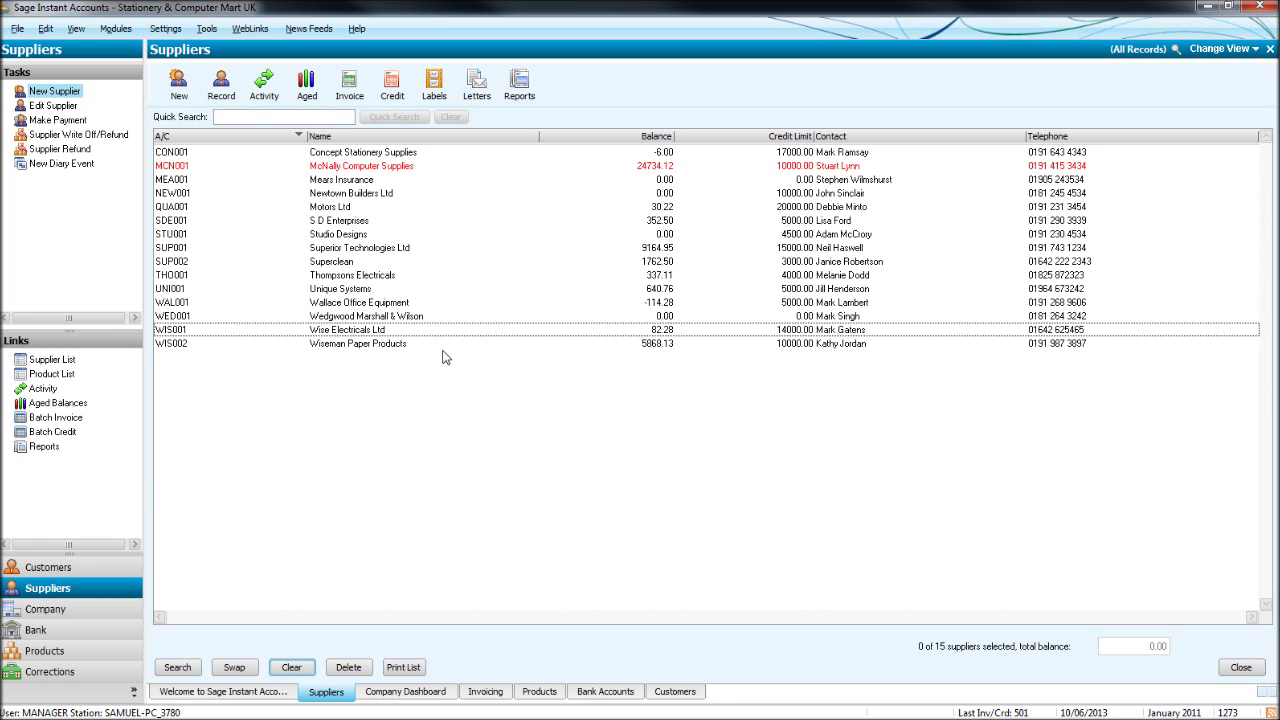
# Preview the credit card supplier payment form twice, closing it unsaved each time.
pyautogui.click(96, 627)
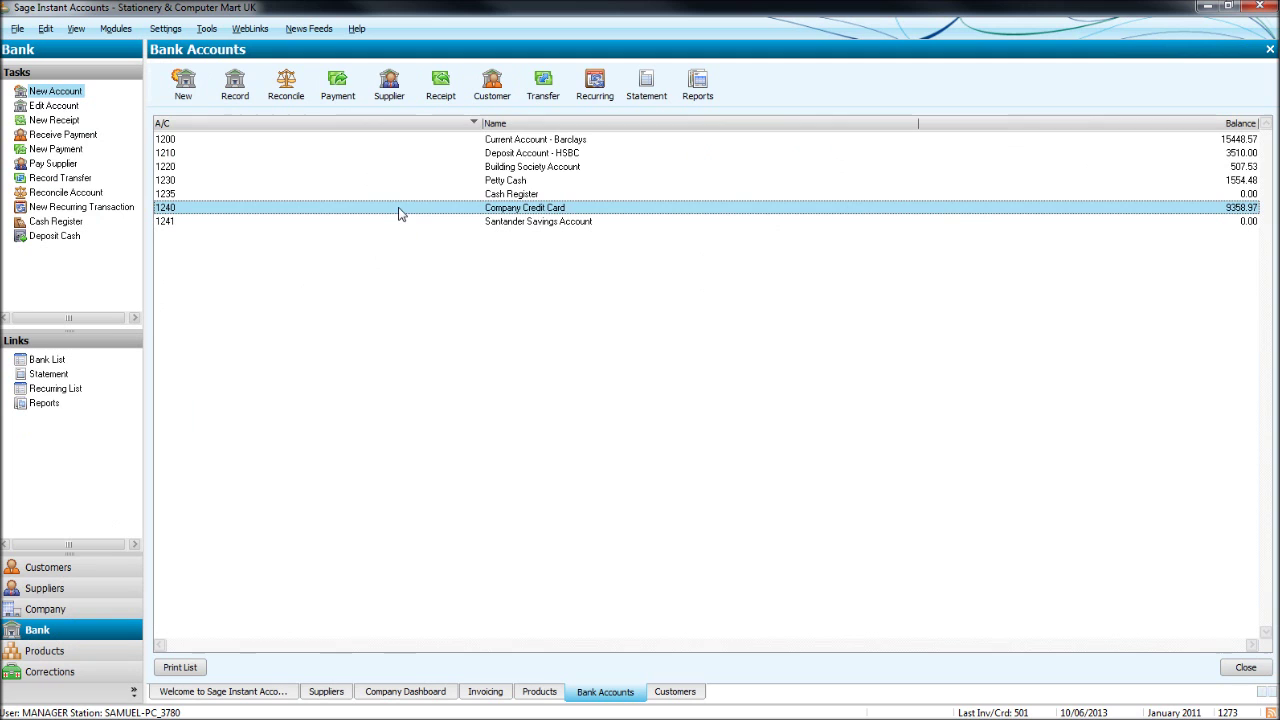
pyautogui.click(389, 88)
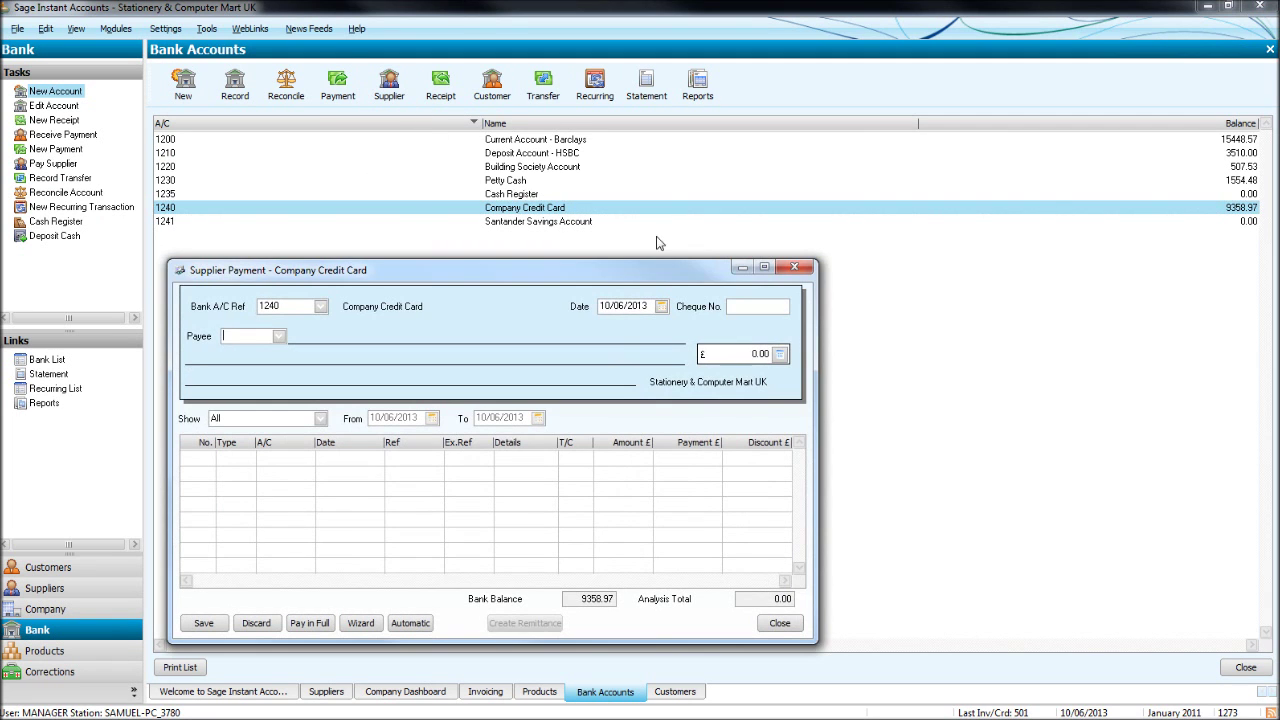
pyautogui.moveTo(722, 271); pyautogui.dragTo(820, 205)
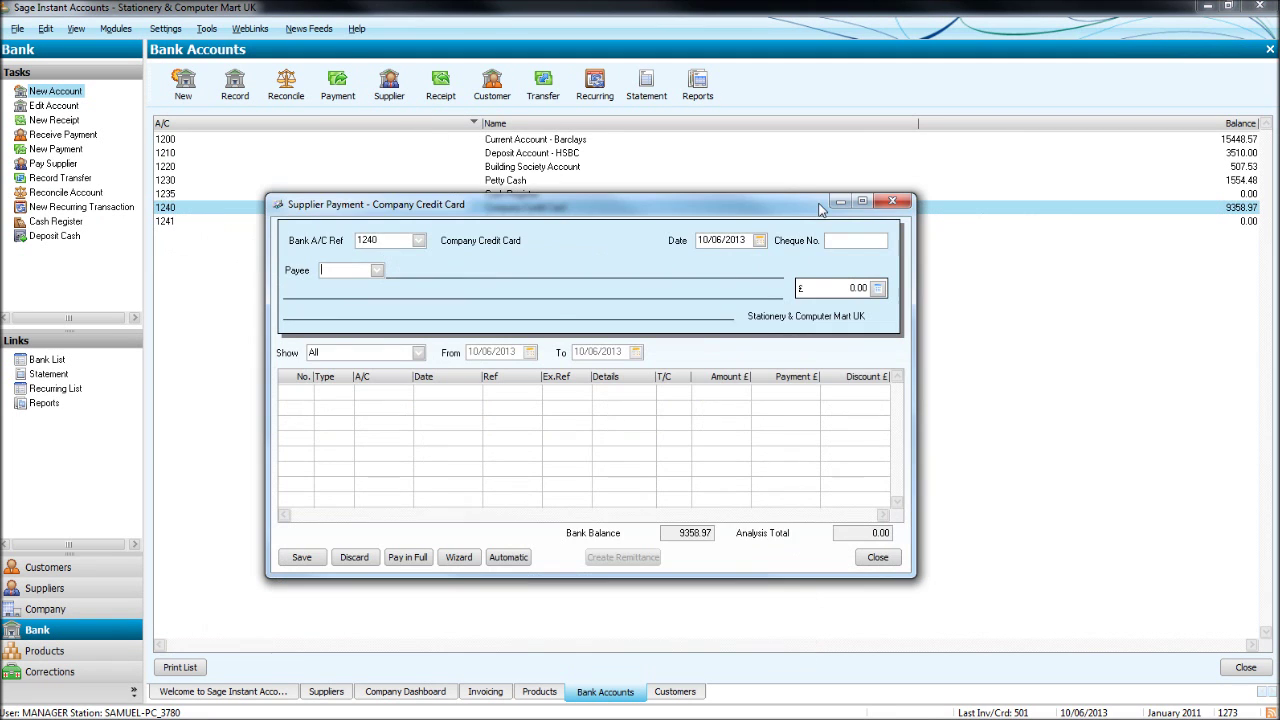
pyautogui.click(903, 201)
pyautogui.click(77, 588)
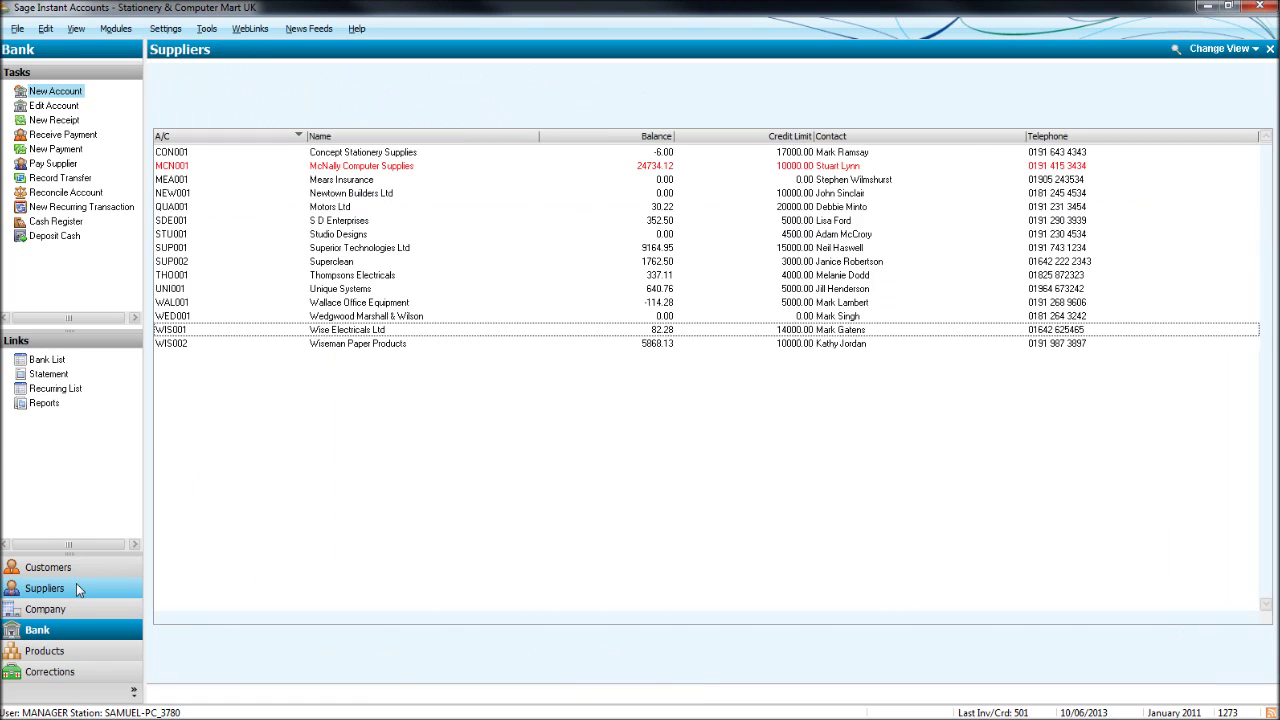
pyautogui.click(379, 166)
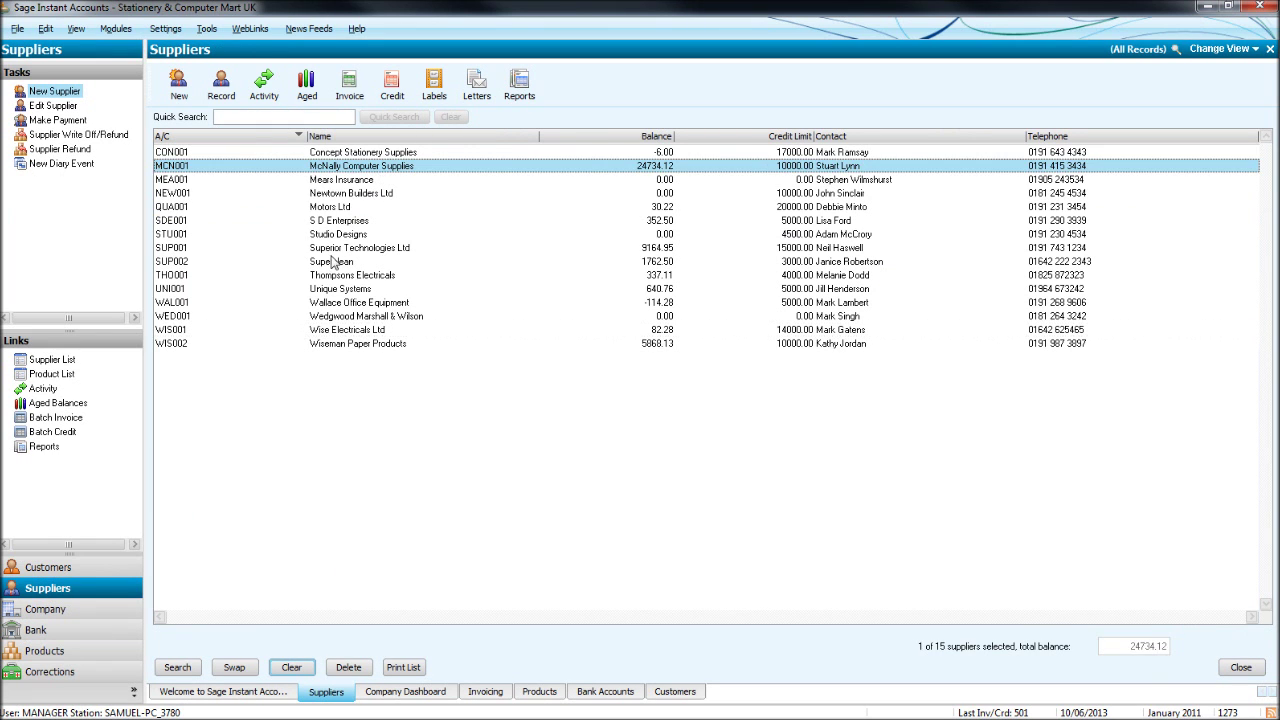
pyautogui.click(75, 634)
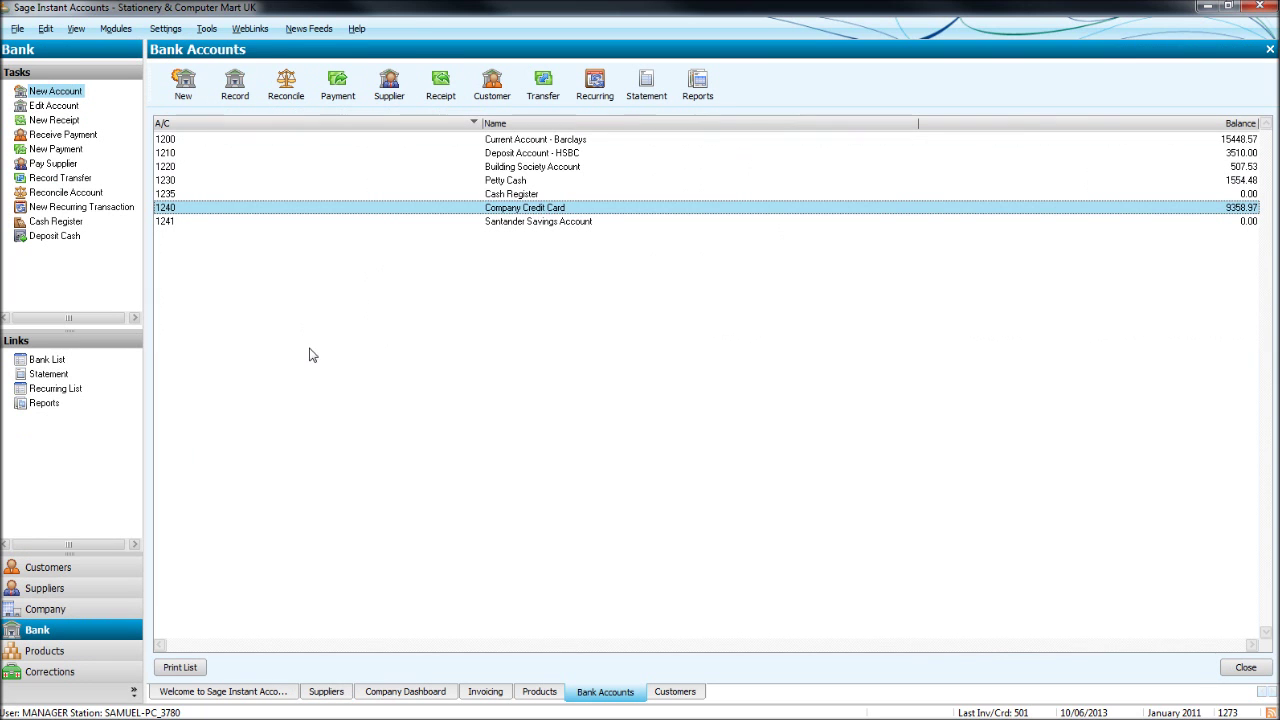
pyautogui.click(389, 86)
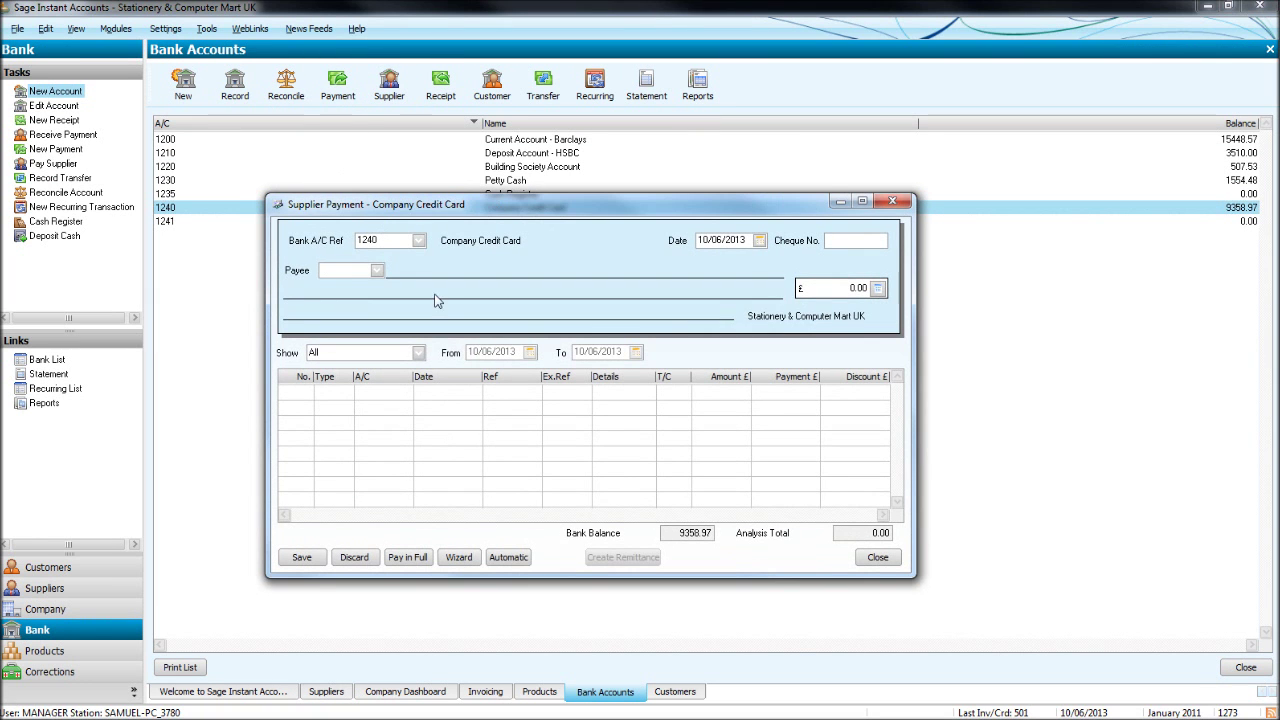
pyautogui.click(892, 201)
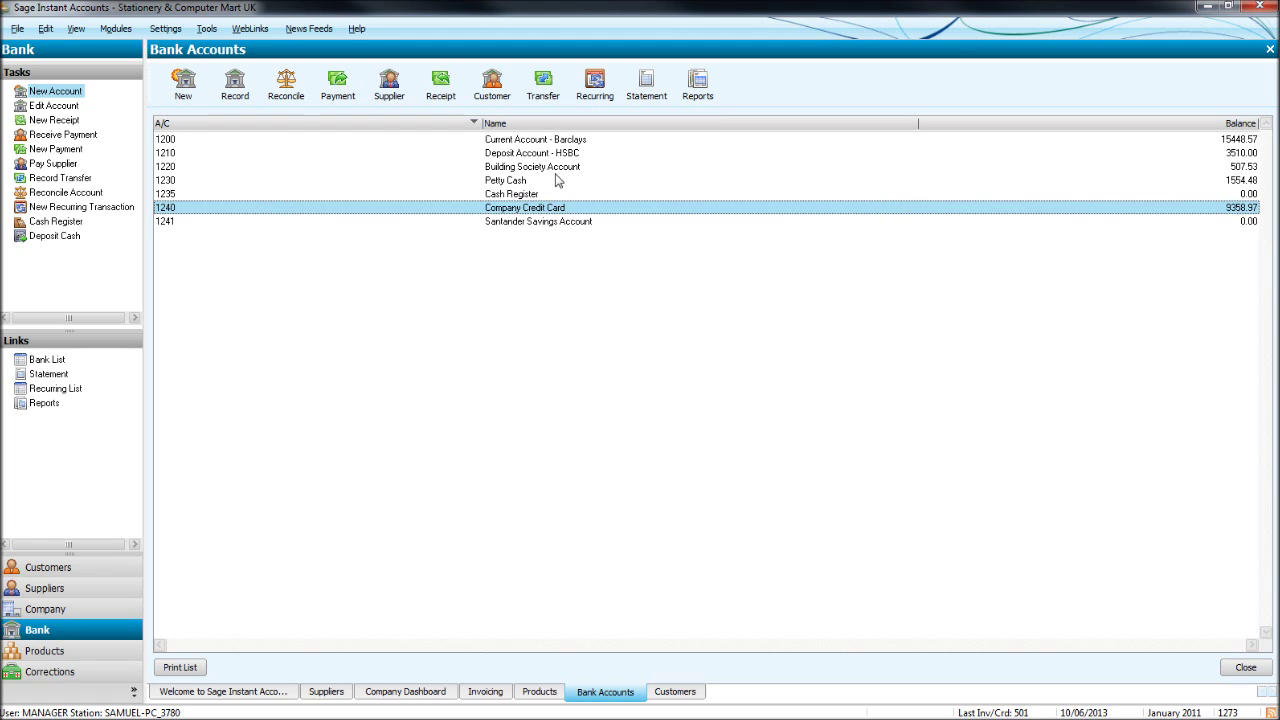
pyautogui.click(576, 141)
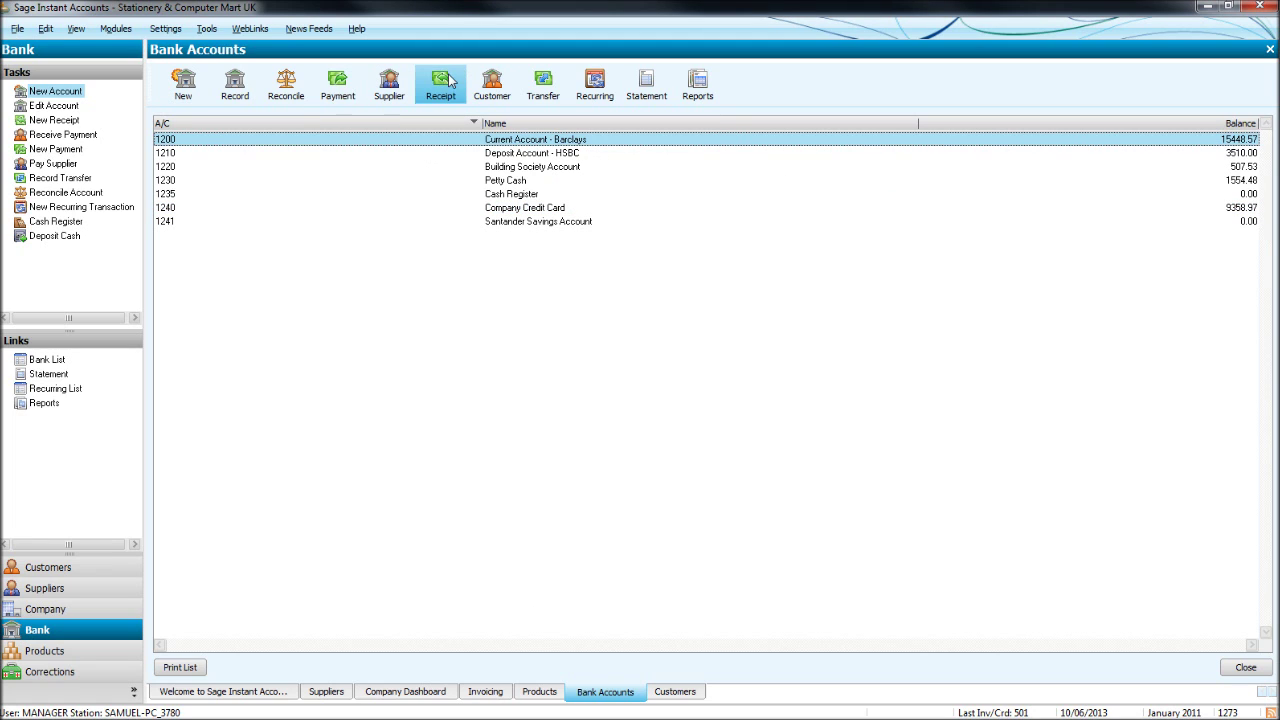
pyautogui.click(541, 222)
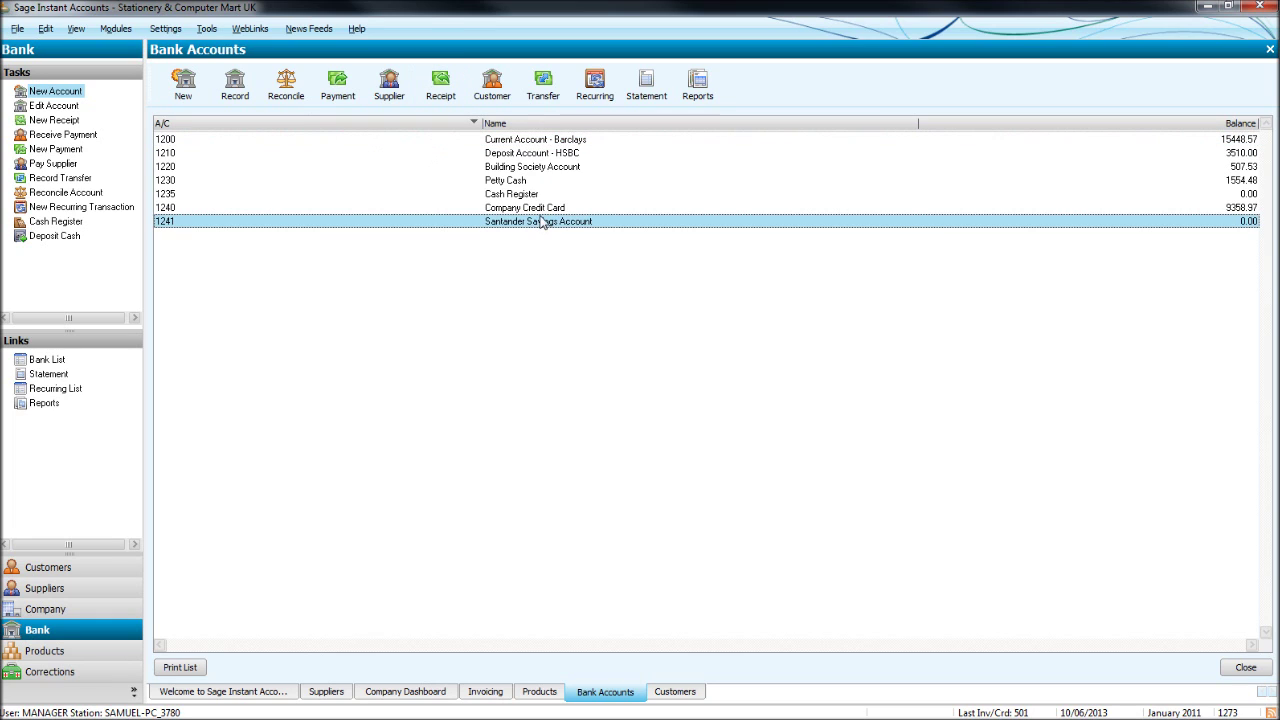
pyautogui.click(101, 570)
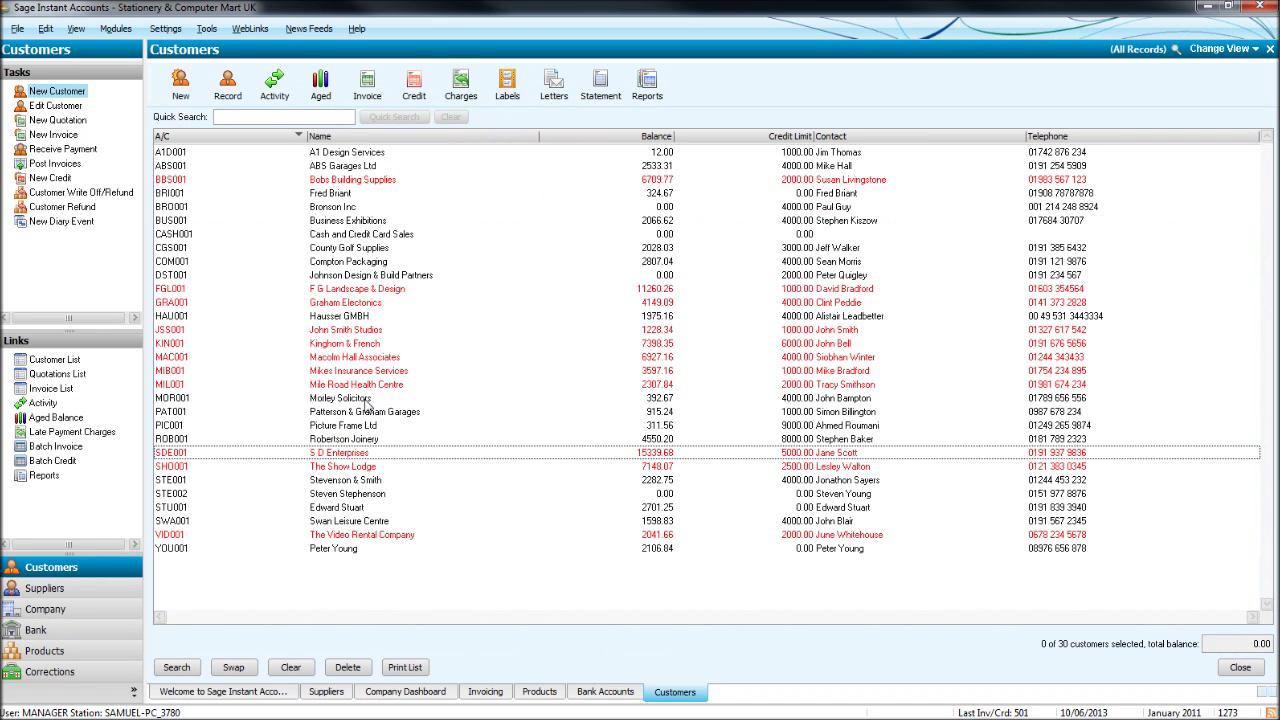
pyautogui.click(386, 482)
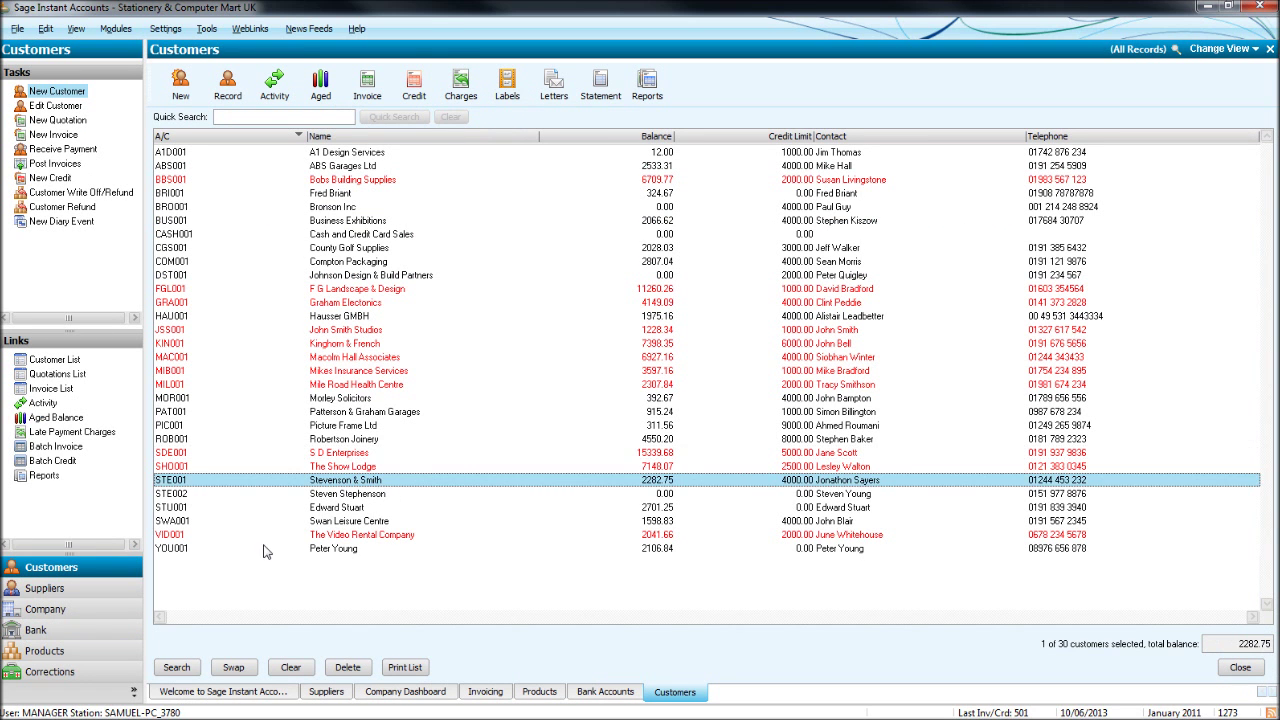
pyautogui.click(90, 627)
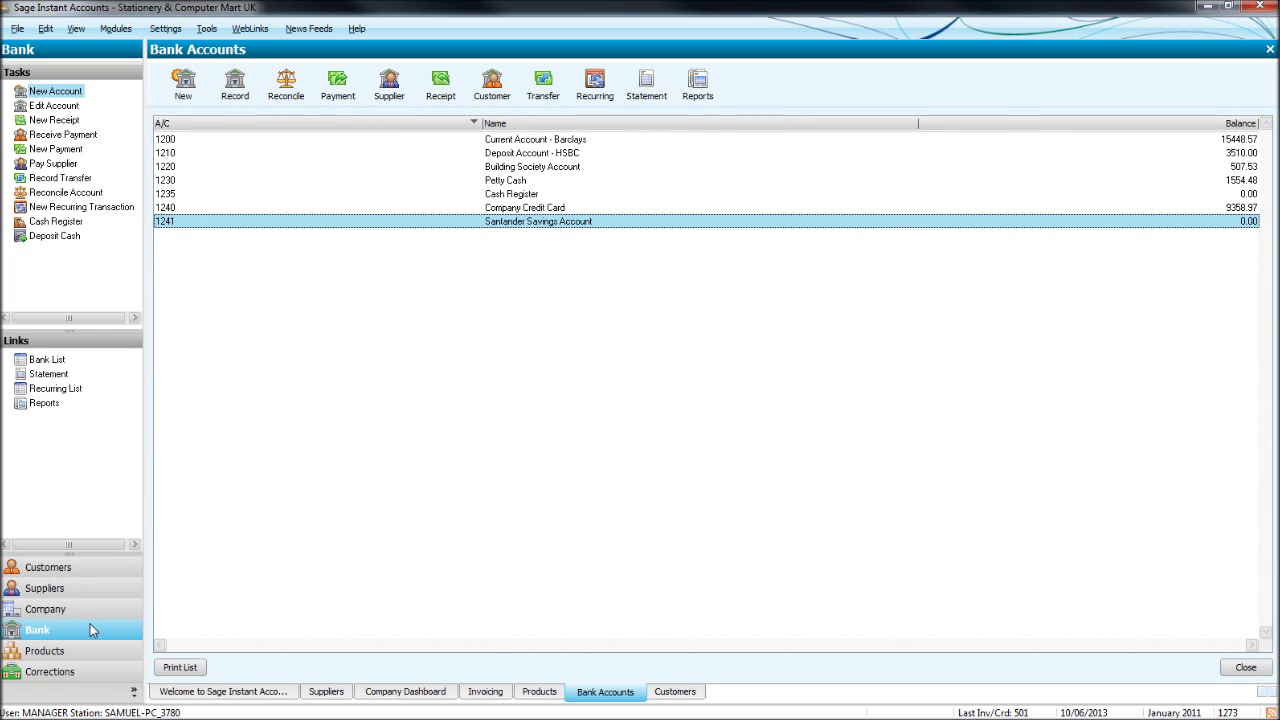
# Start a Barclays bank payment dated 05/06/2013 and enter its reference.
pyautogui.click(475, 142)
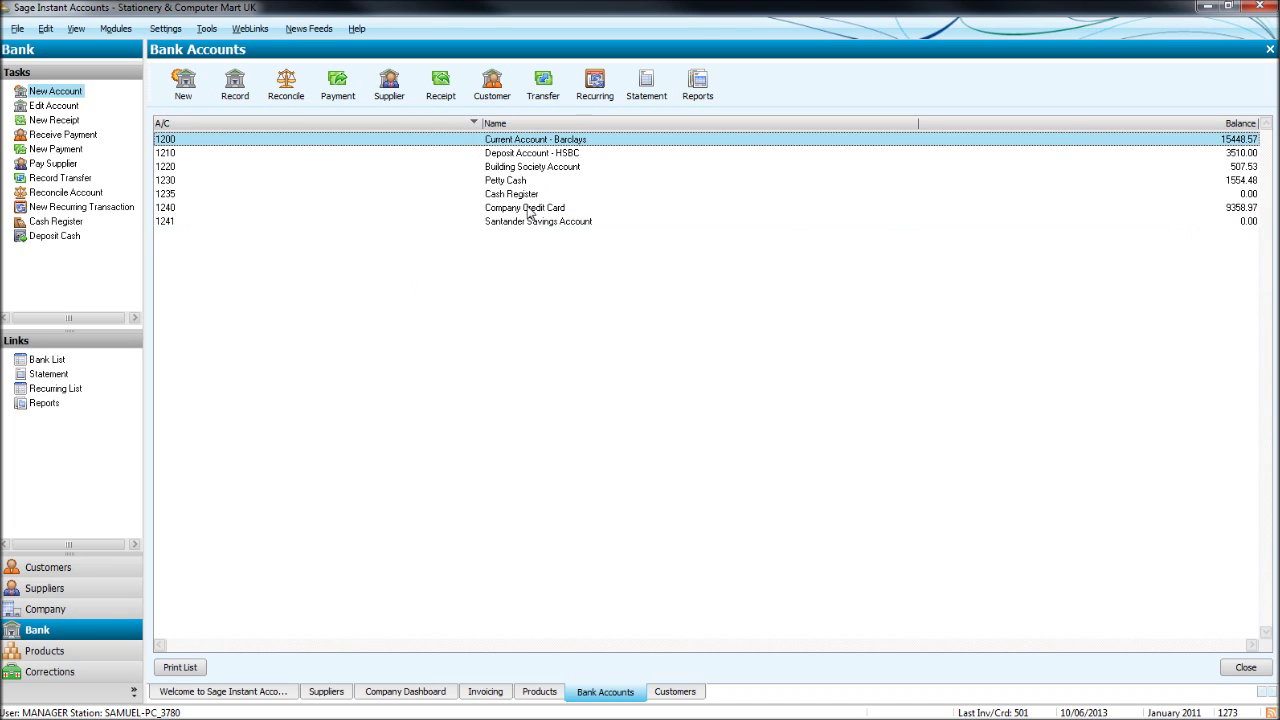
pyautogui.click(331, 94)
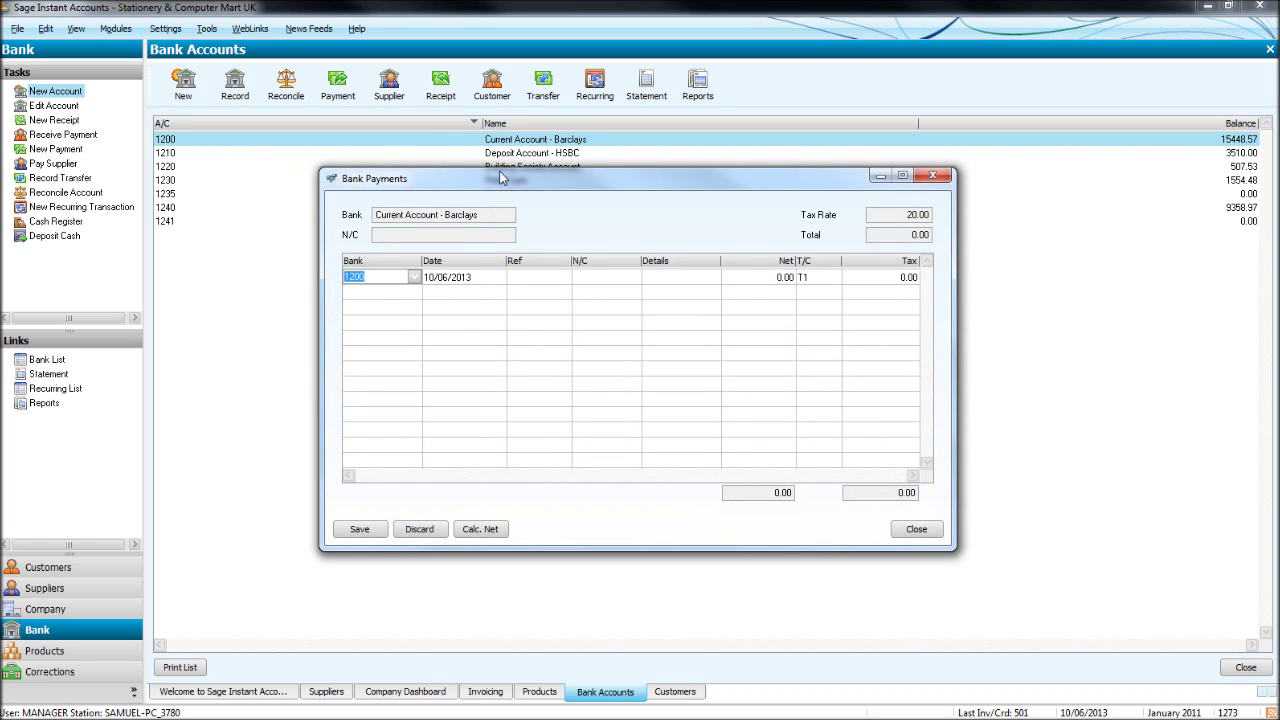
pyautogui.press('Tab')
pyautogui.write('05/06/2013')
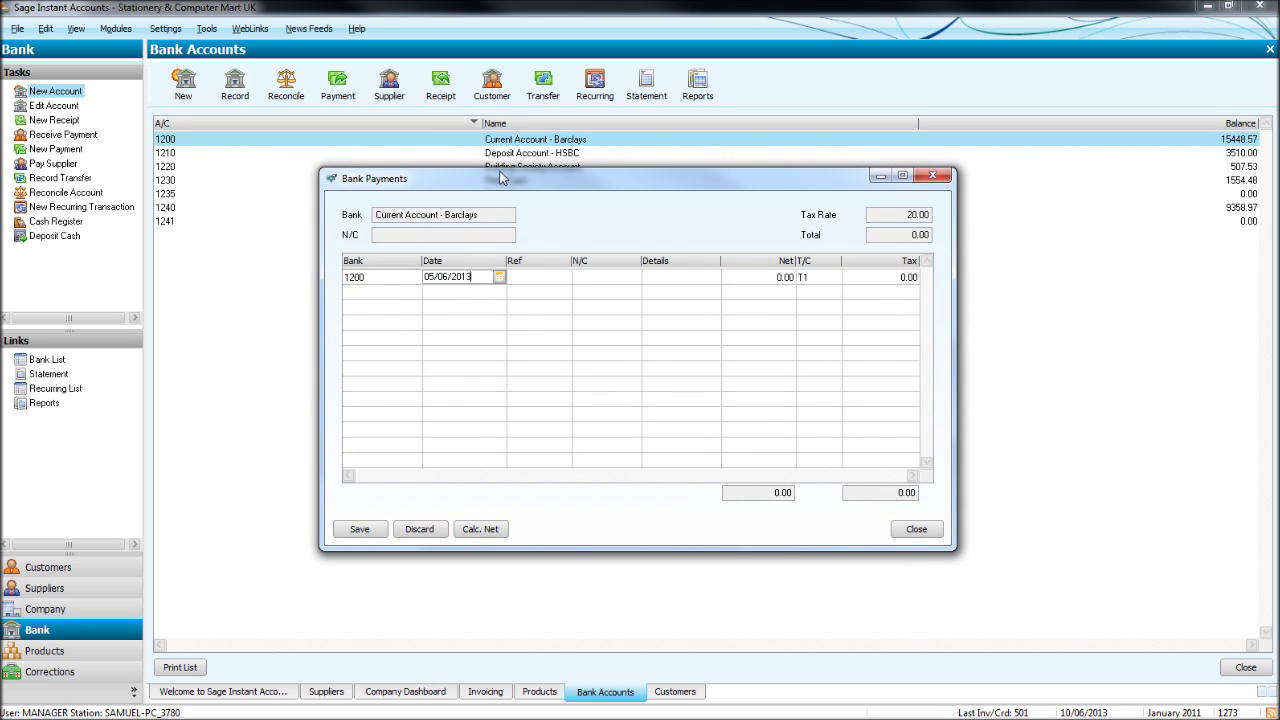
pyautogui.press('Tab')
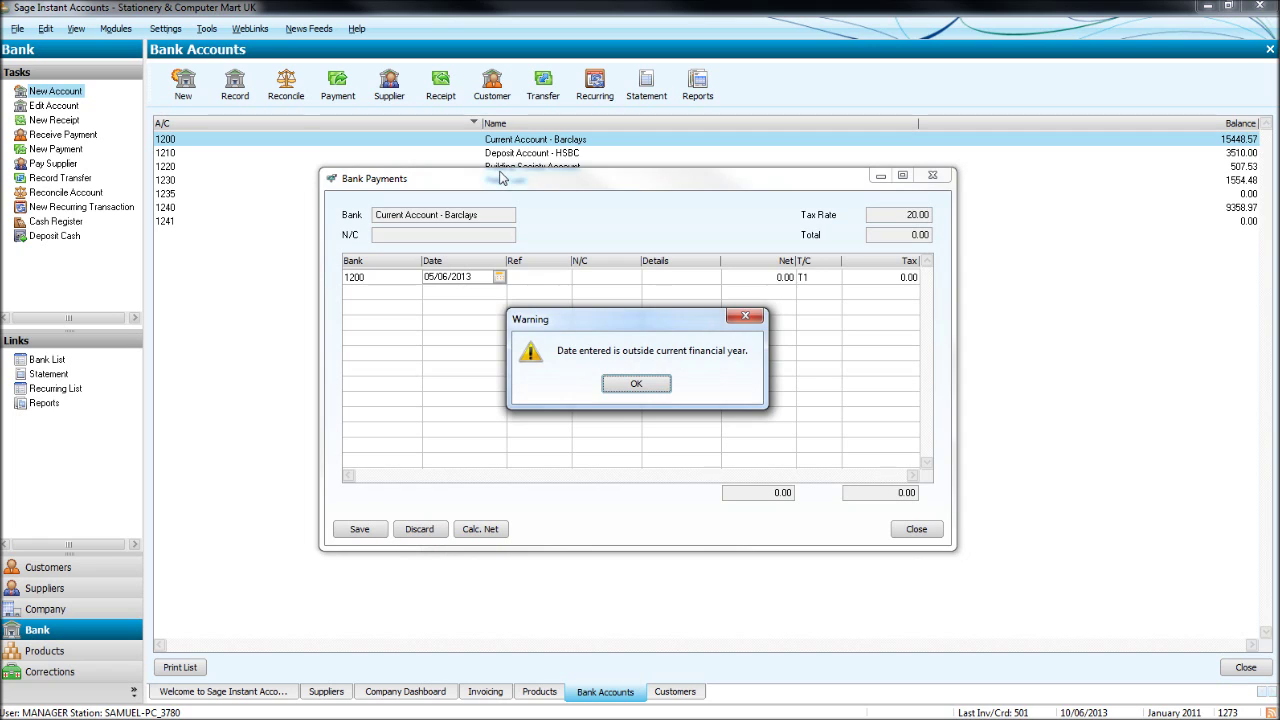
pyautogui.press('Return')
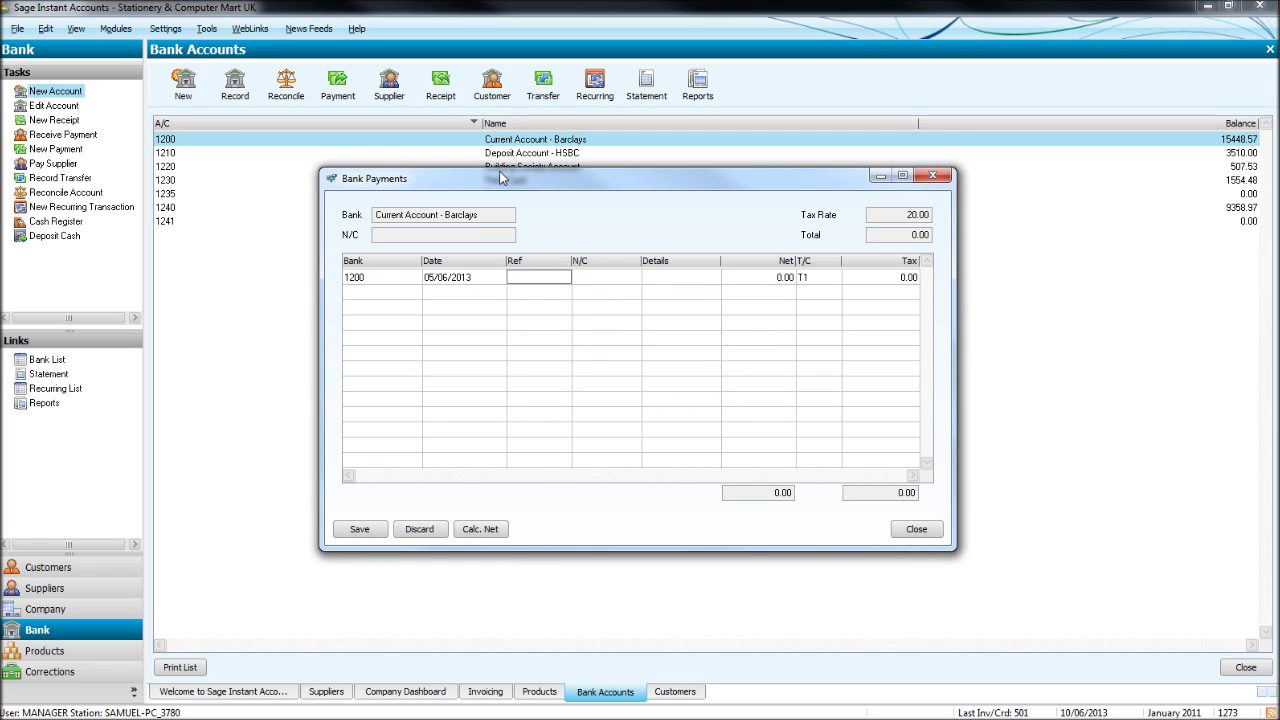
pyautogui.write('S')
# Post the line to 7901 Bank Charges as 'Annual bank charge', 30.00 net.
pyautogui.press('Tab')
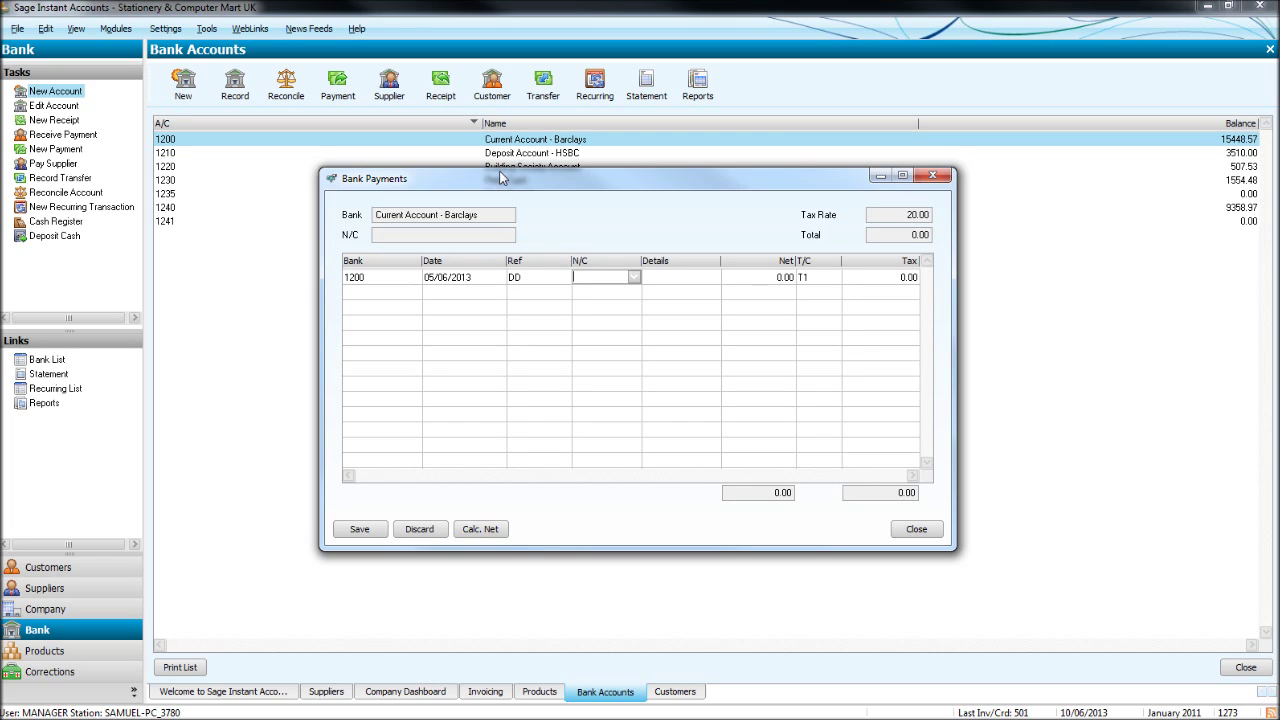
pyautogui.write('7900')
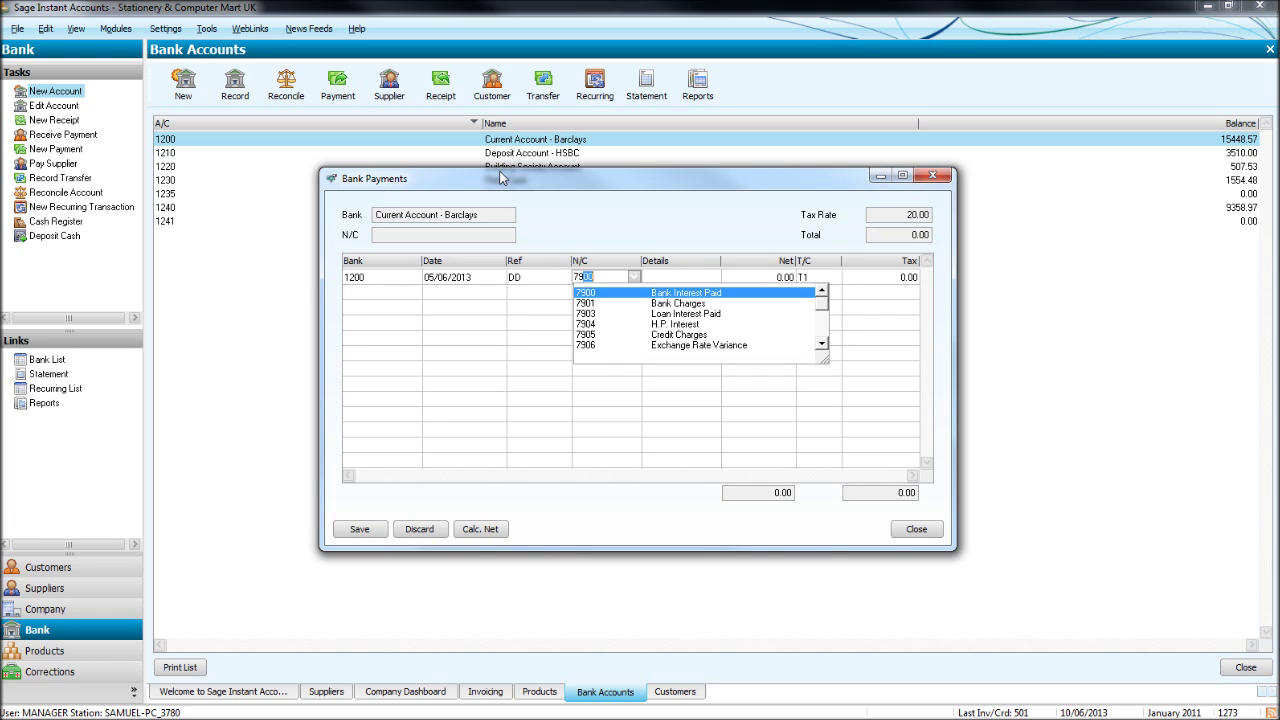
pyautogui.press('Down')
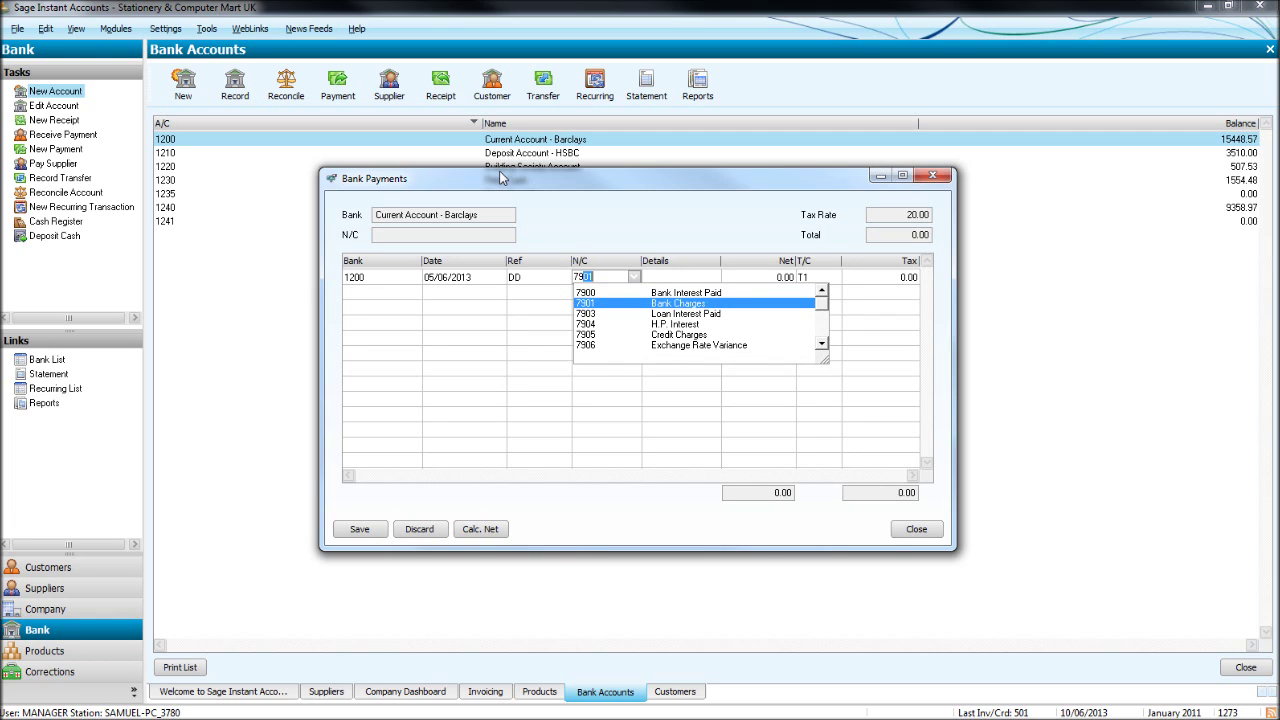
pyautogui.press('Tab')
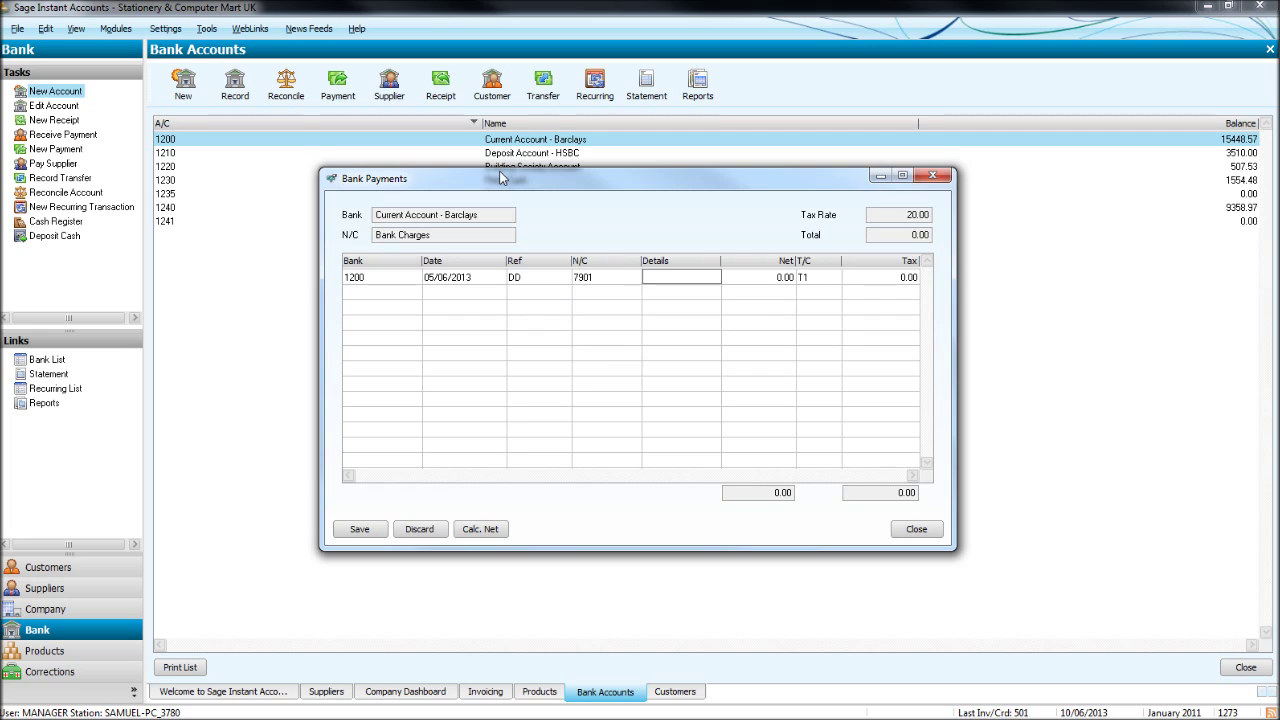
pyautogui.write('Annual bank charge')
pyautogui.press('Tab')
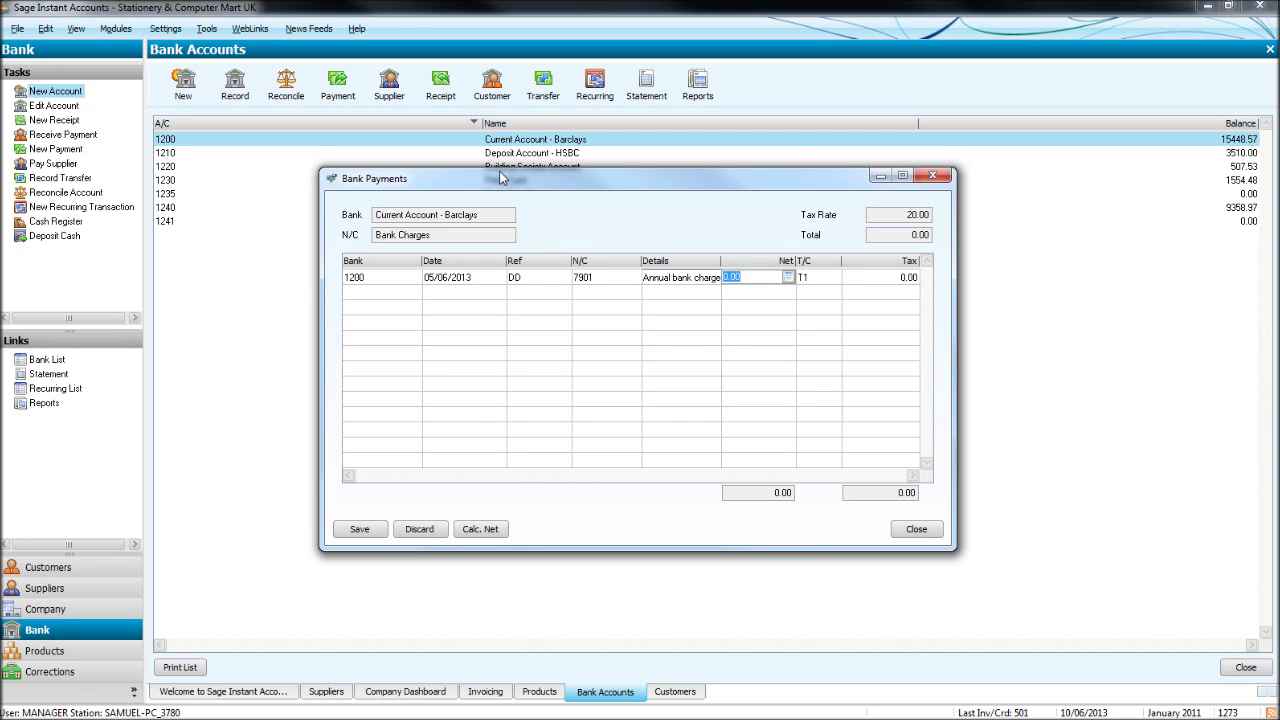
pyautogui.write('30')
pyautogui.press('Tab')
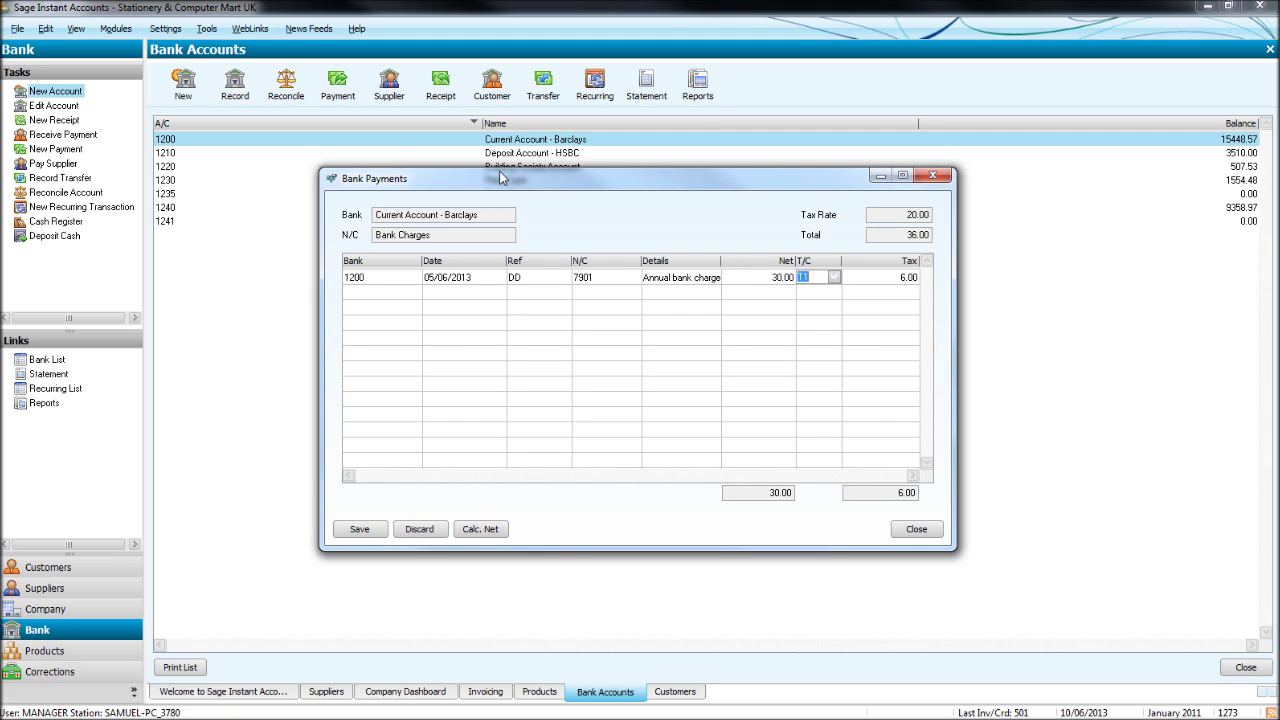
# Set tax code T9 on the bank charge so no tax applies.
pyautogui.click(834, 278)
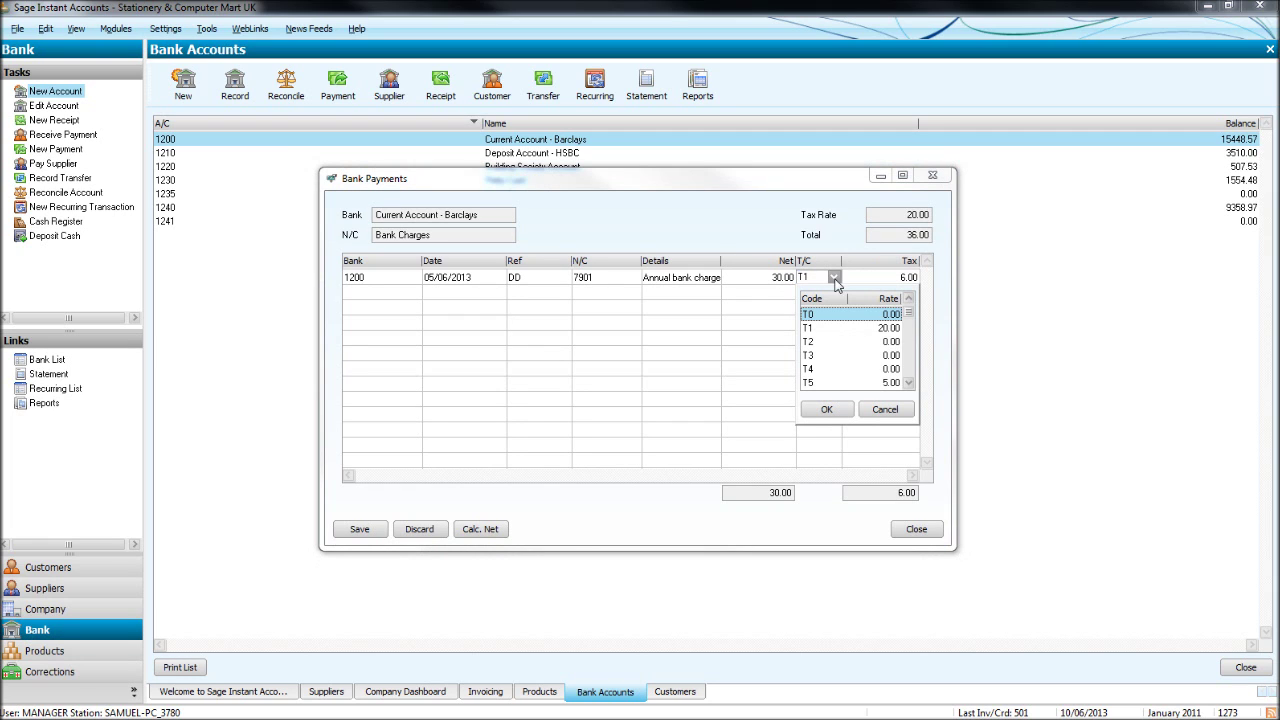
pyautogui.click(909, 385)
pyautogui.click(909, 385)
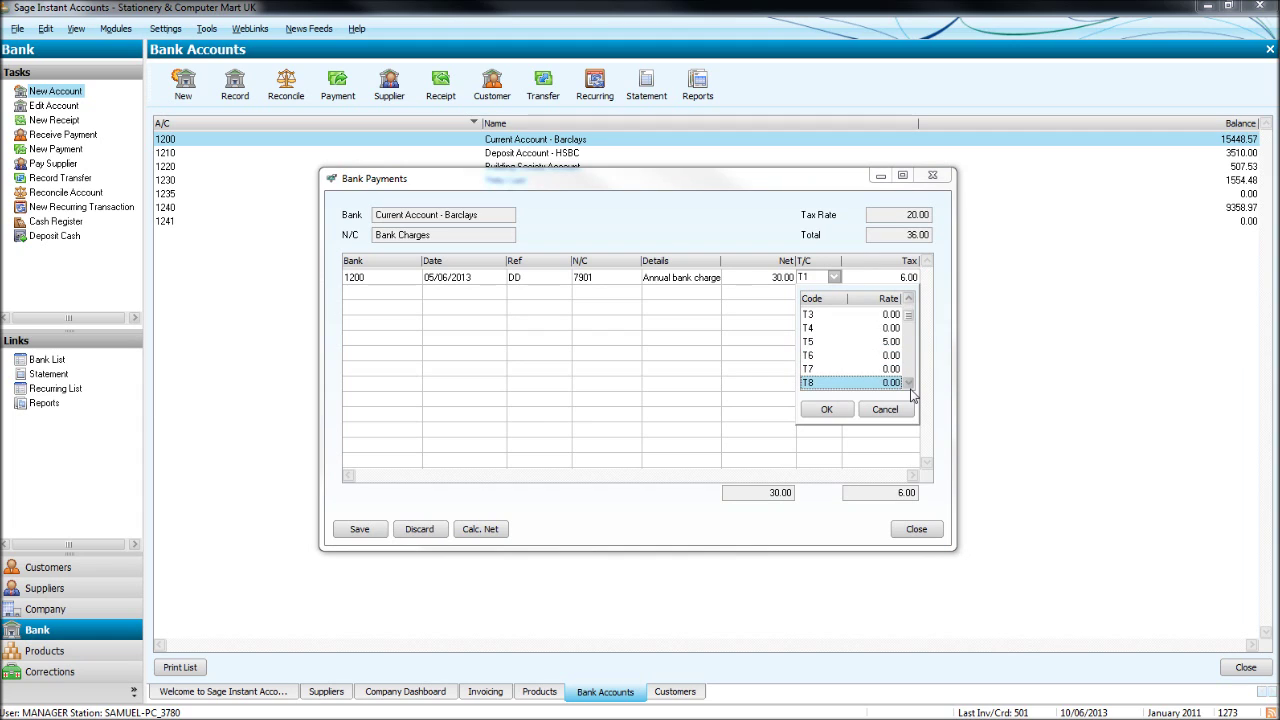
pyautogui.click(909, 385)
pyautogui.click(826, 410)
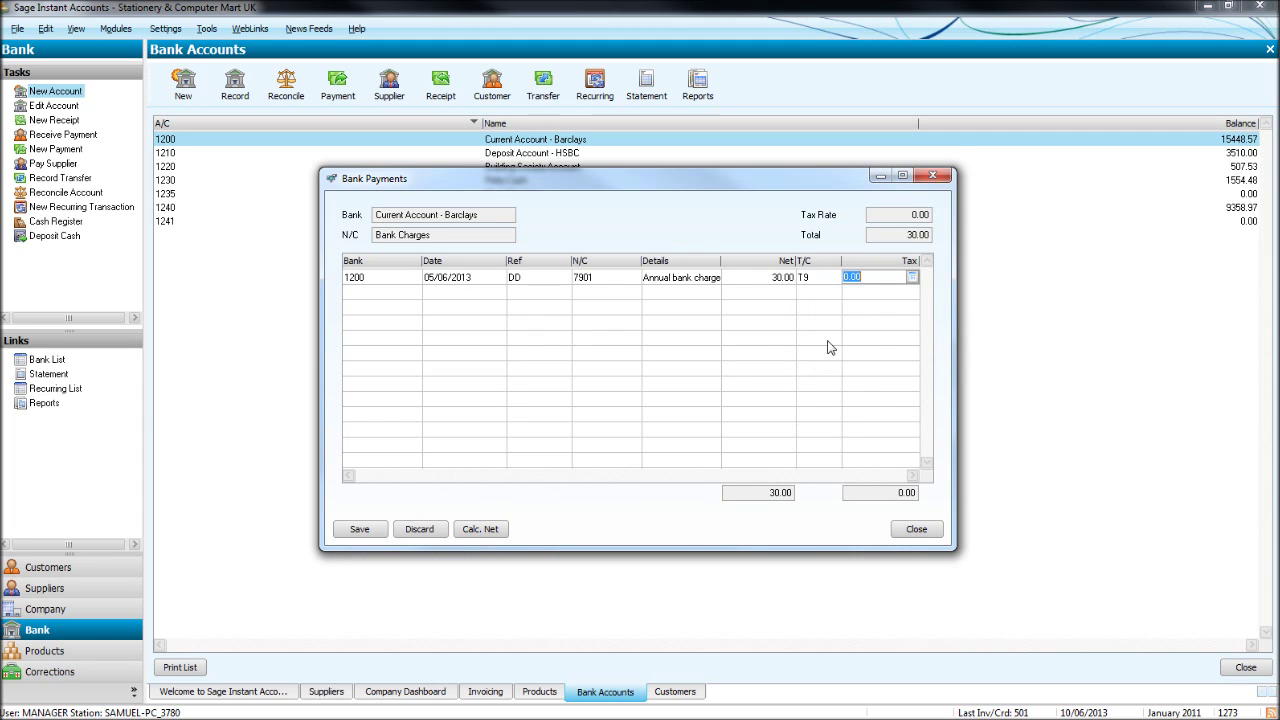
pyautogui.press('Tab')
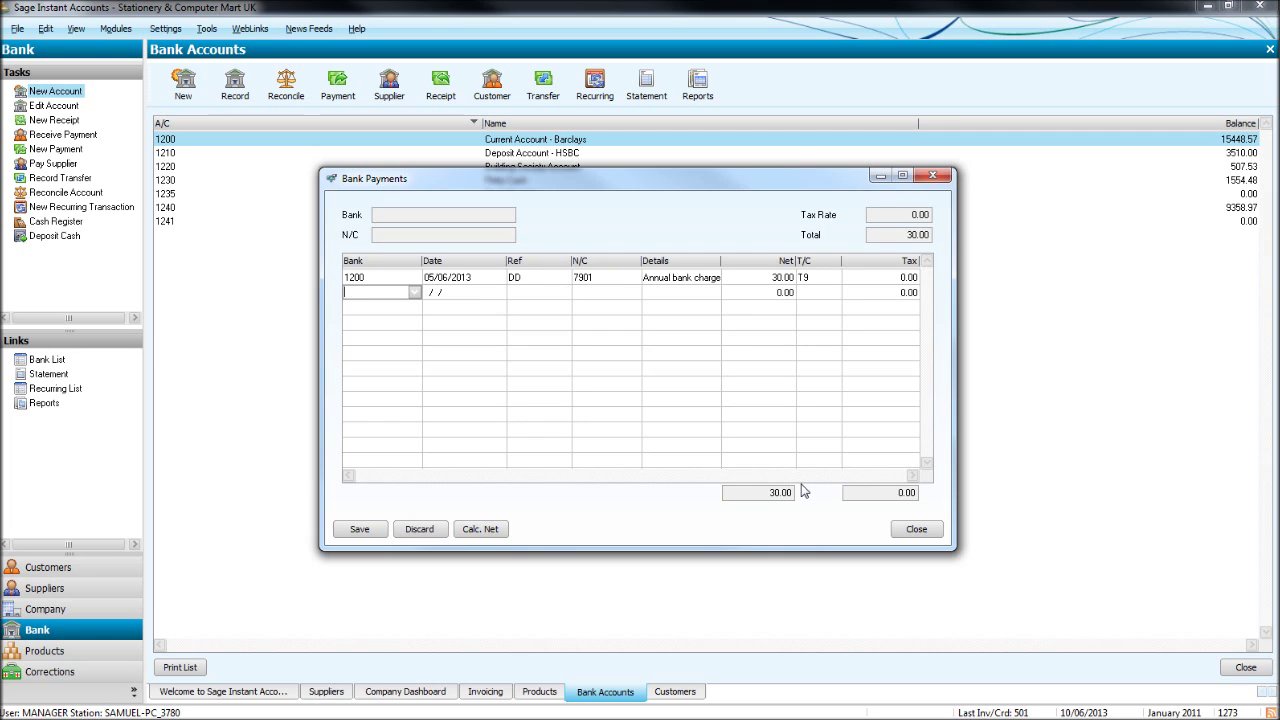
# Add a line from 1210 Deposit Account - HSBC dated 05/06/2013 with its bank reference.
pyautogui.write('1')
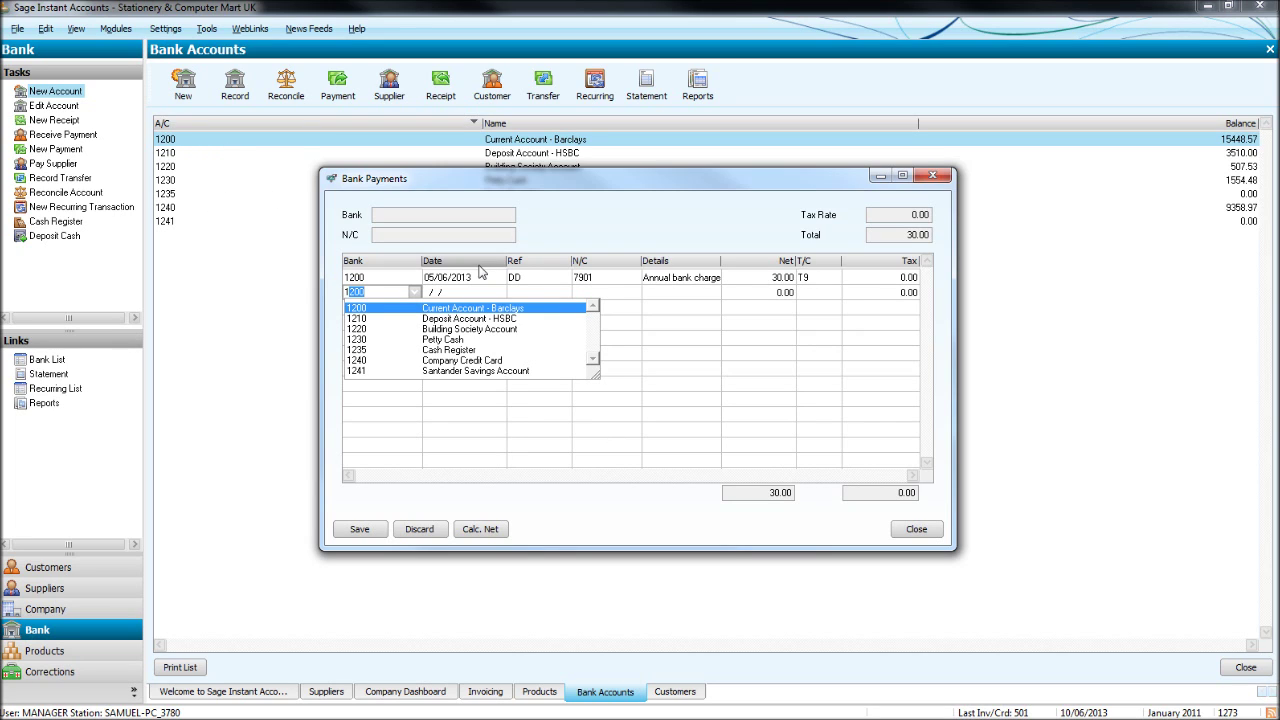
pyautogui.write('210')
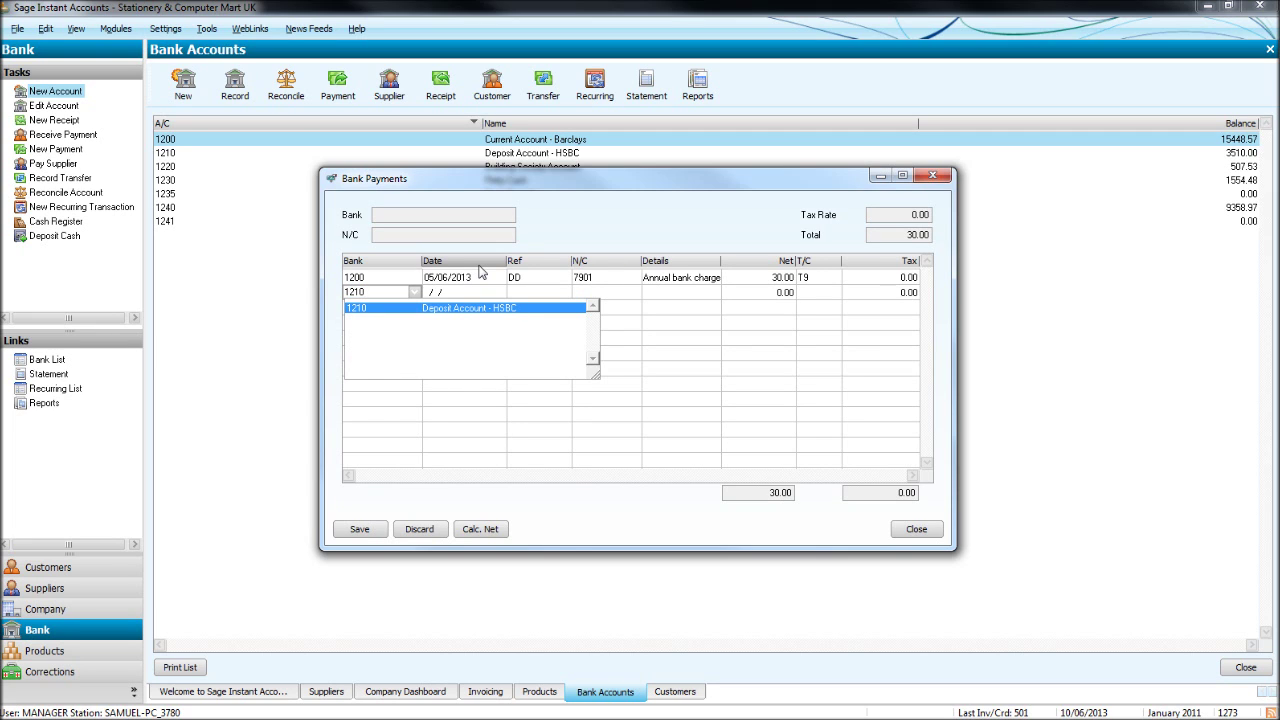
pyautogui.press('Tab')
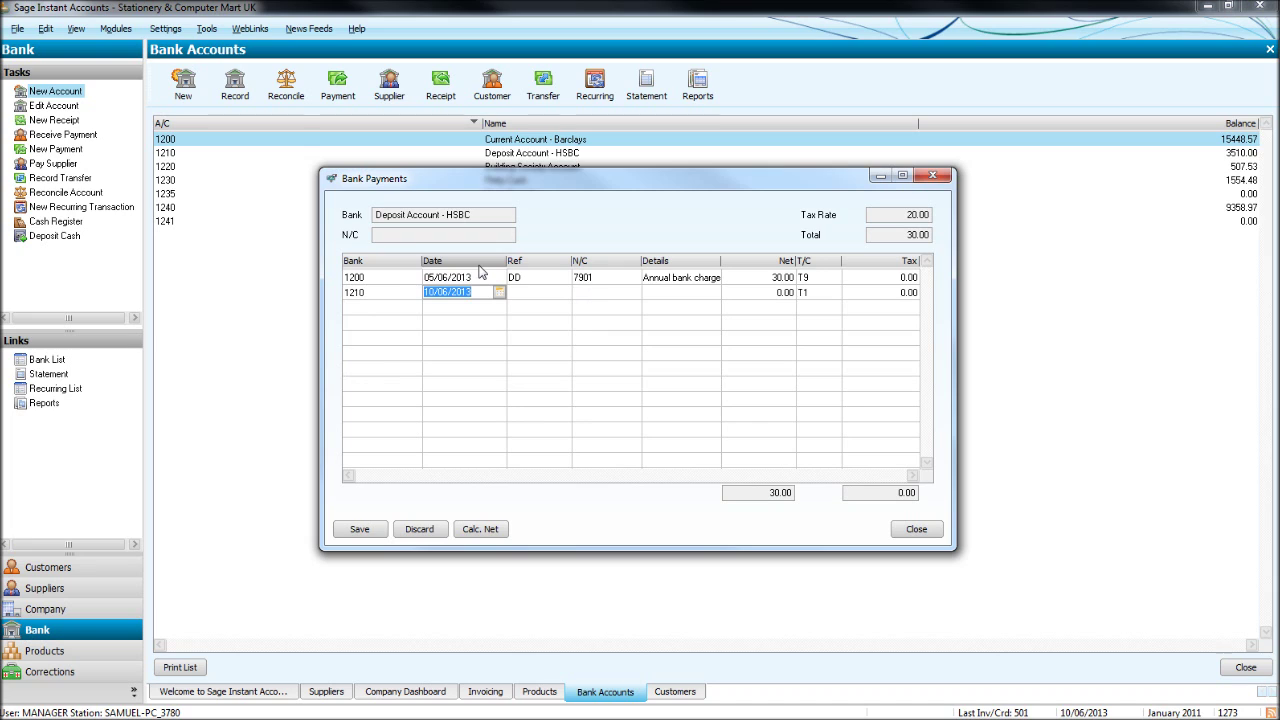
pyautogui.write('05/06/2013')
pyautogui.press('Tab')
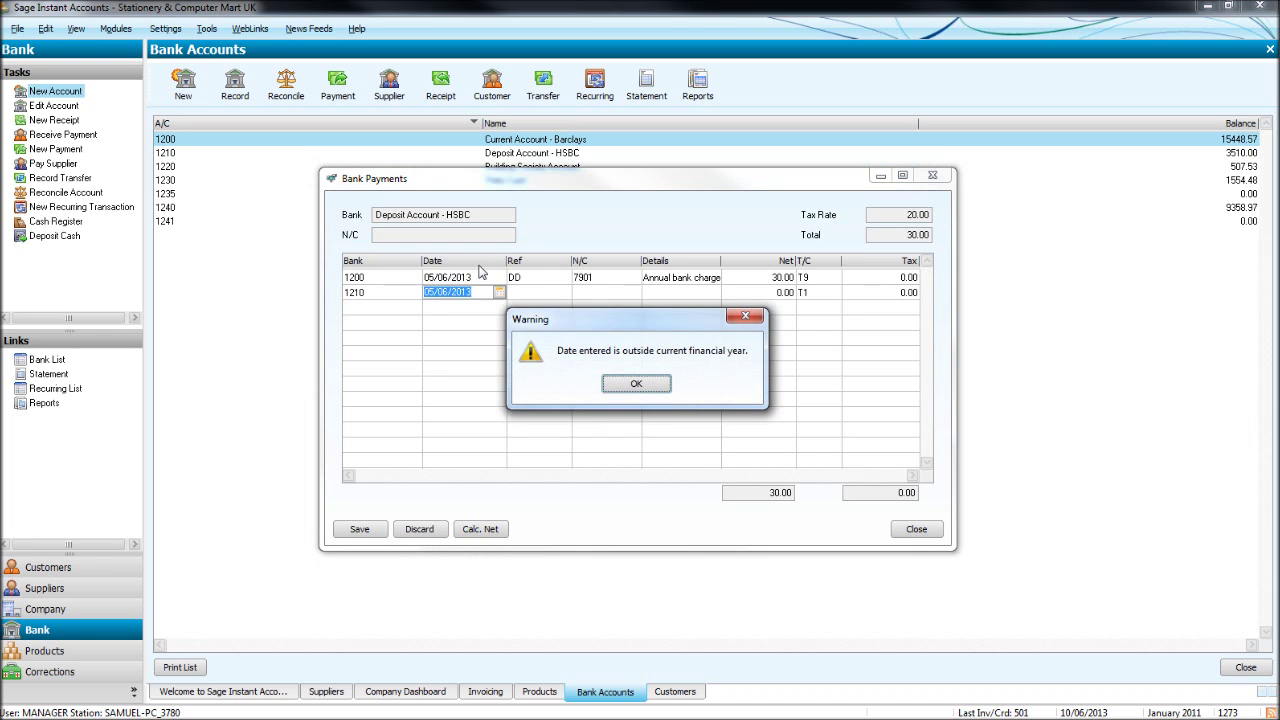
pyautogui.press('Return')
pyautogui.write('46425464')
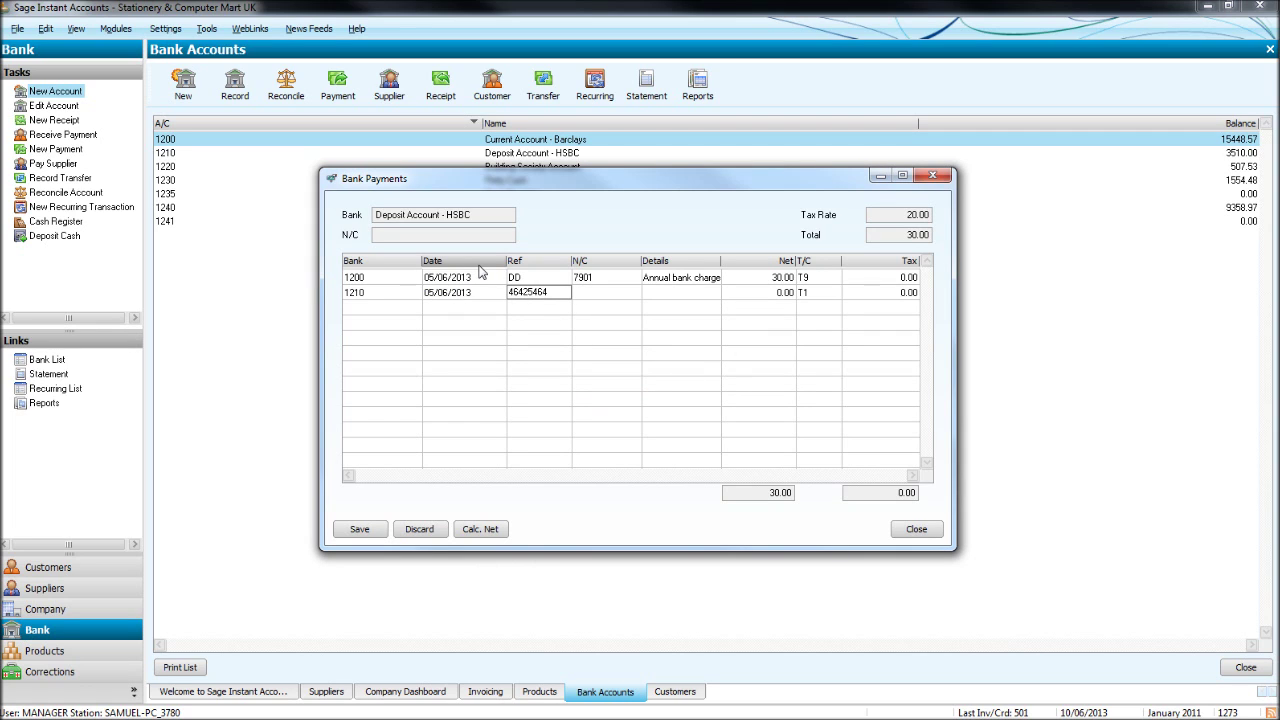
# Browse the 8000-range and 79xx nominal codes for the interest line.
pyautogui.press('Tab')
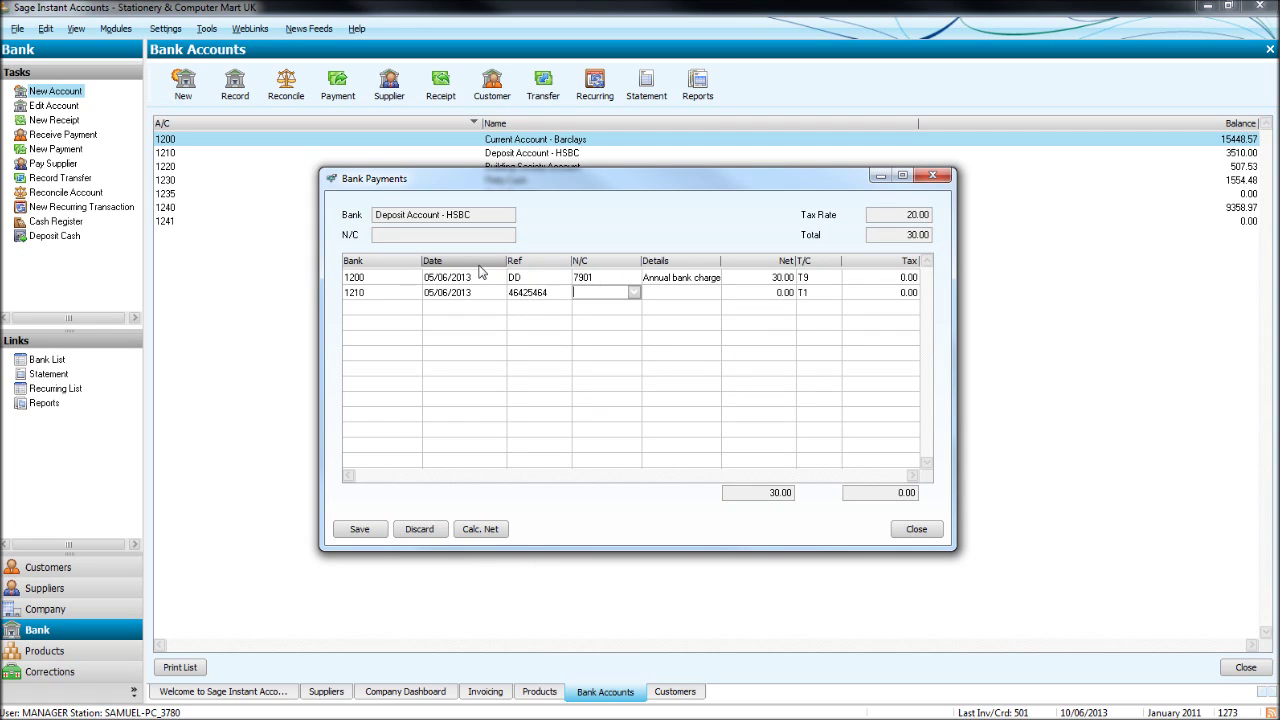
pyautogui.write('79')
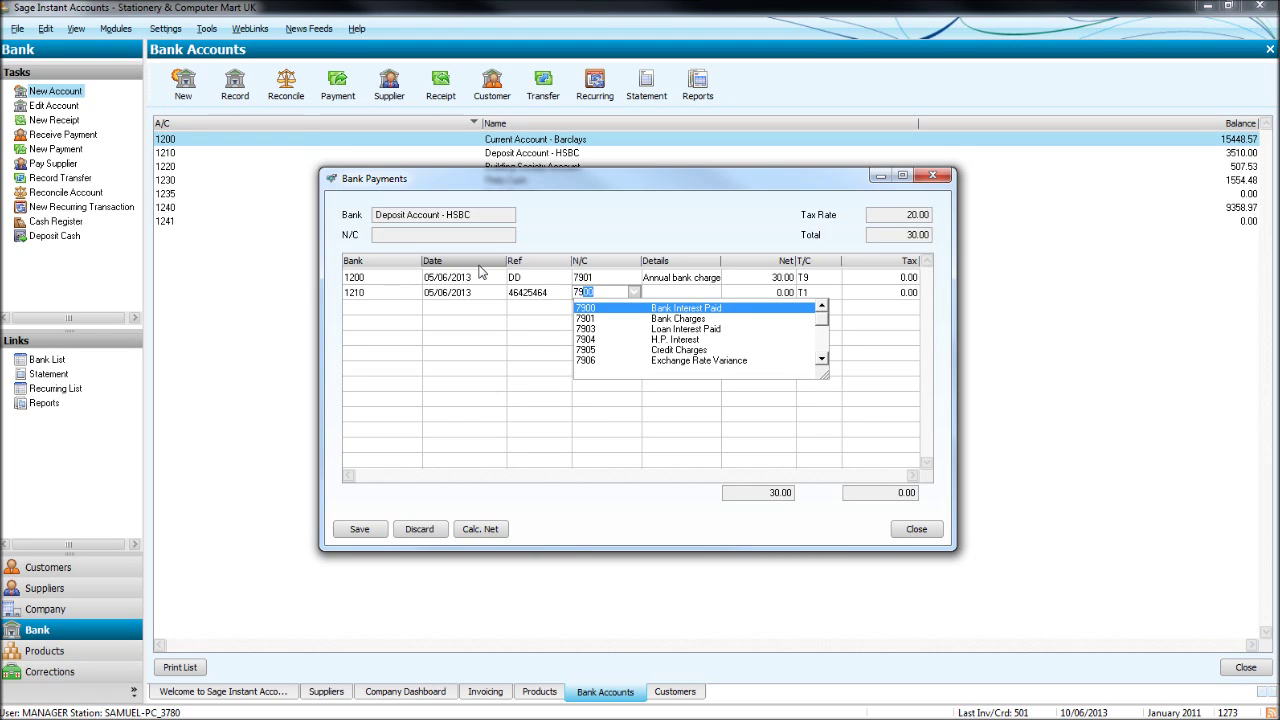
pyautogui.press('BackSpace')
pyautogui.press('BackSpace')
pyautogui.press('BackSpace')
pyautogui.write('8000')
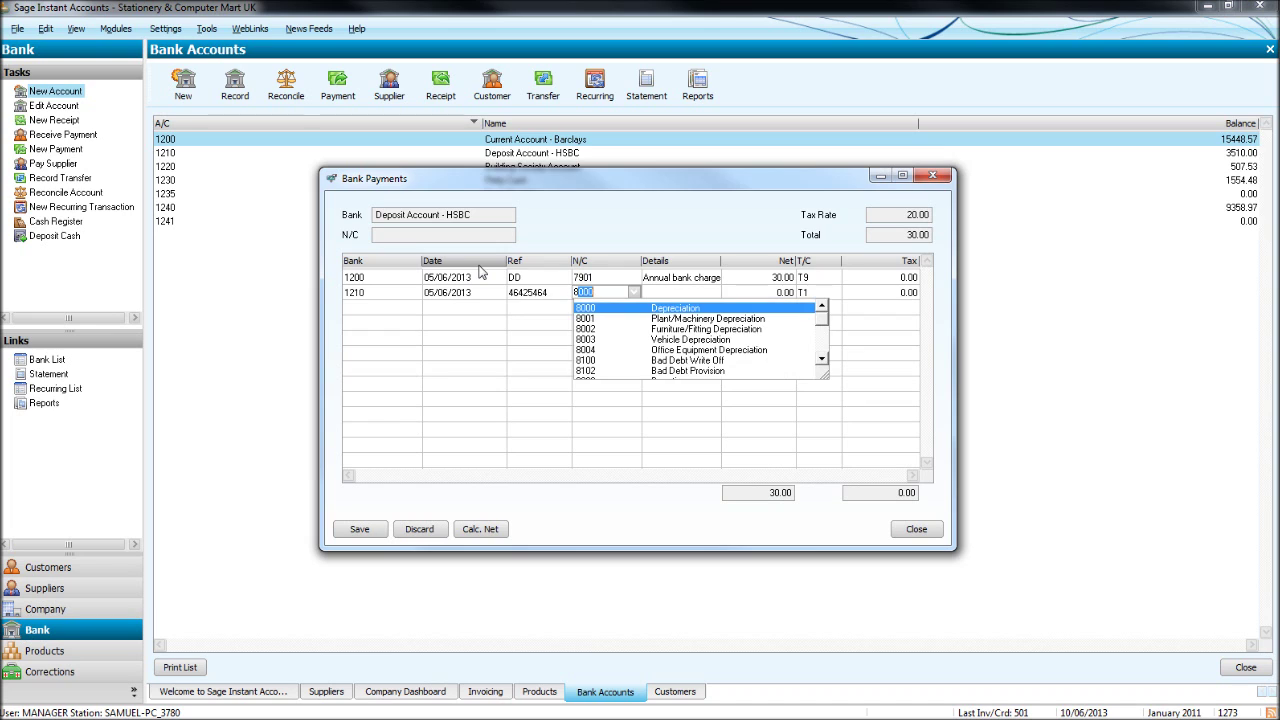
pyautogui.press('Down')
pyautogui.press('Down')
pyautogui.press('Down')
pyautogui.press('Down')
pyautogui.press('Down')
pyautogui.press('Down')
pyautogui.press('Down')
pyautogui.press('Down')
pyautogui.press('Down')
pyautogui.press('Down')
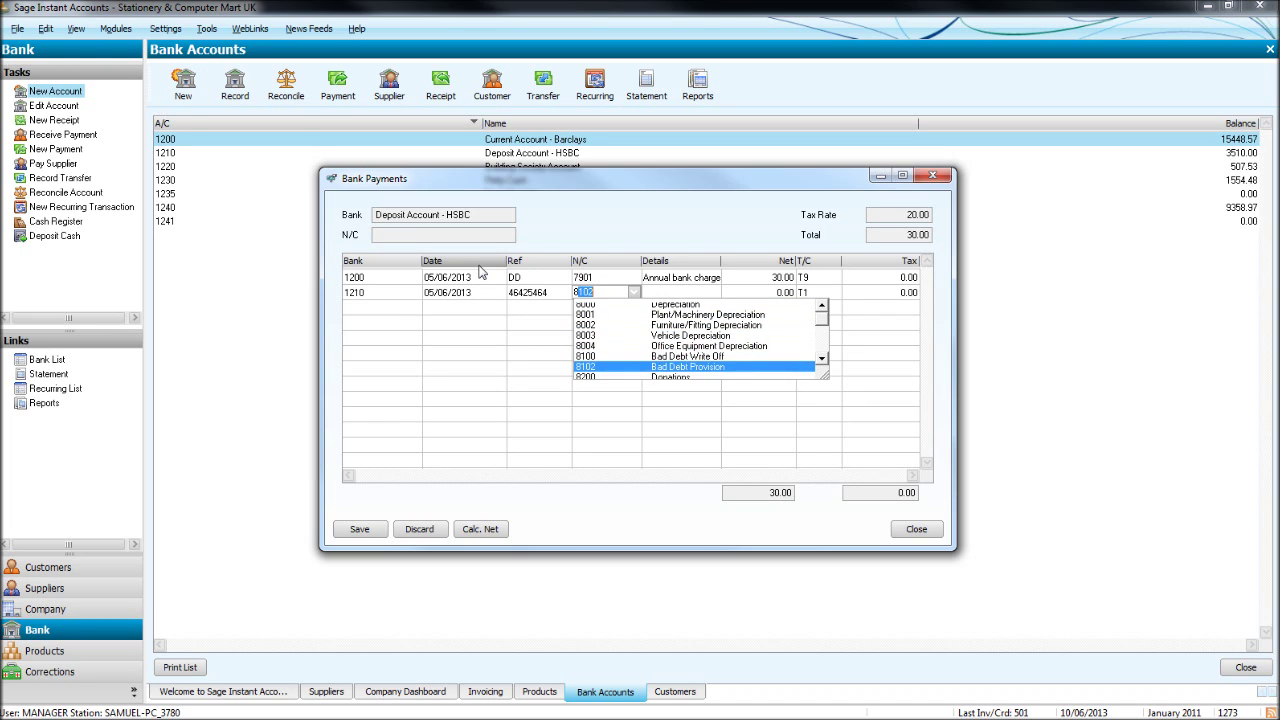
pyautogui.press('Down')
pyautogui.press('Down')
pyautogui.press('Down')
pyautogui.press('Down')
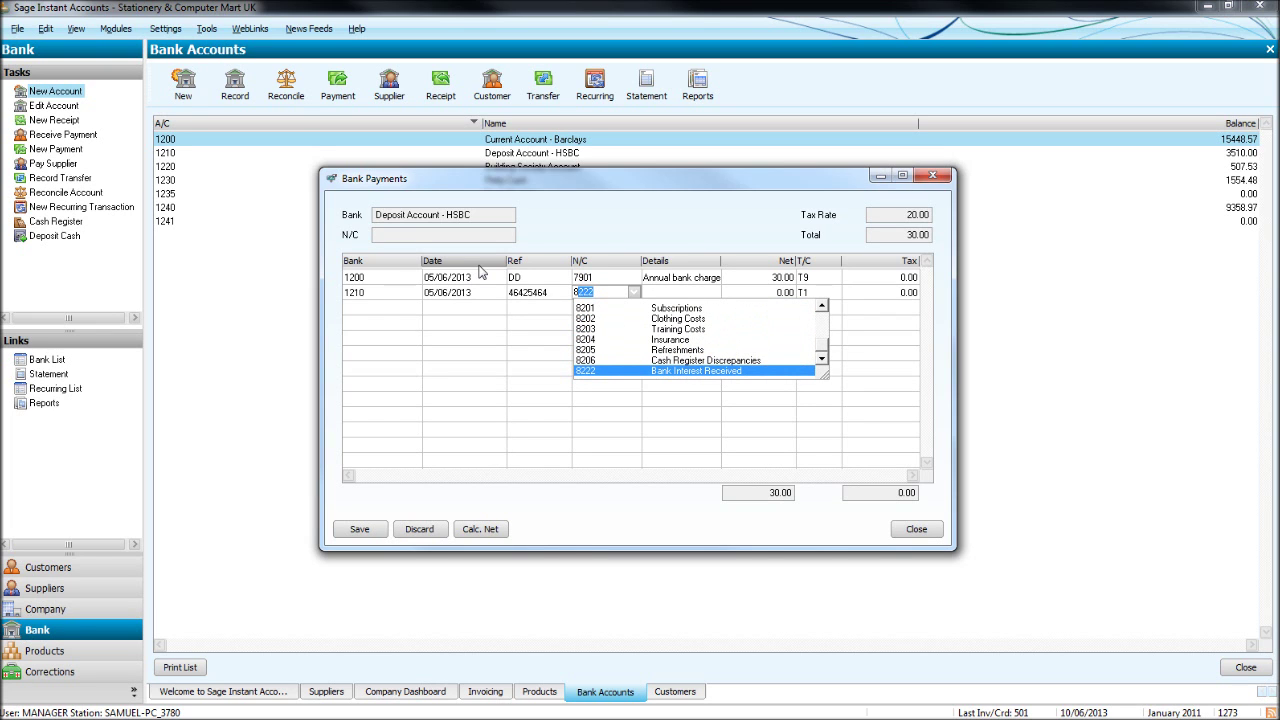
pyautogui.press('BackSpace')
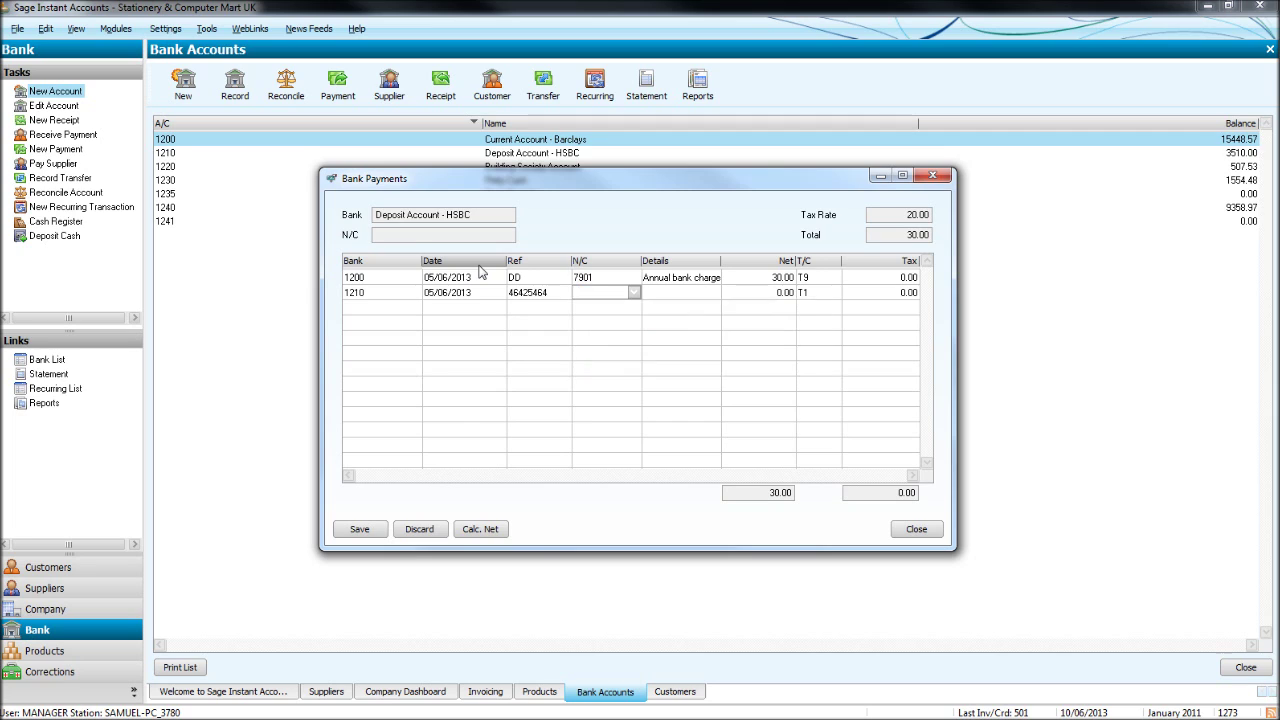
pyautogui.write('7900')
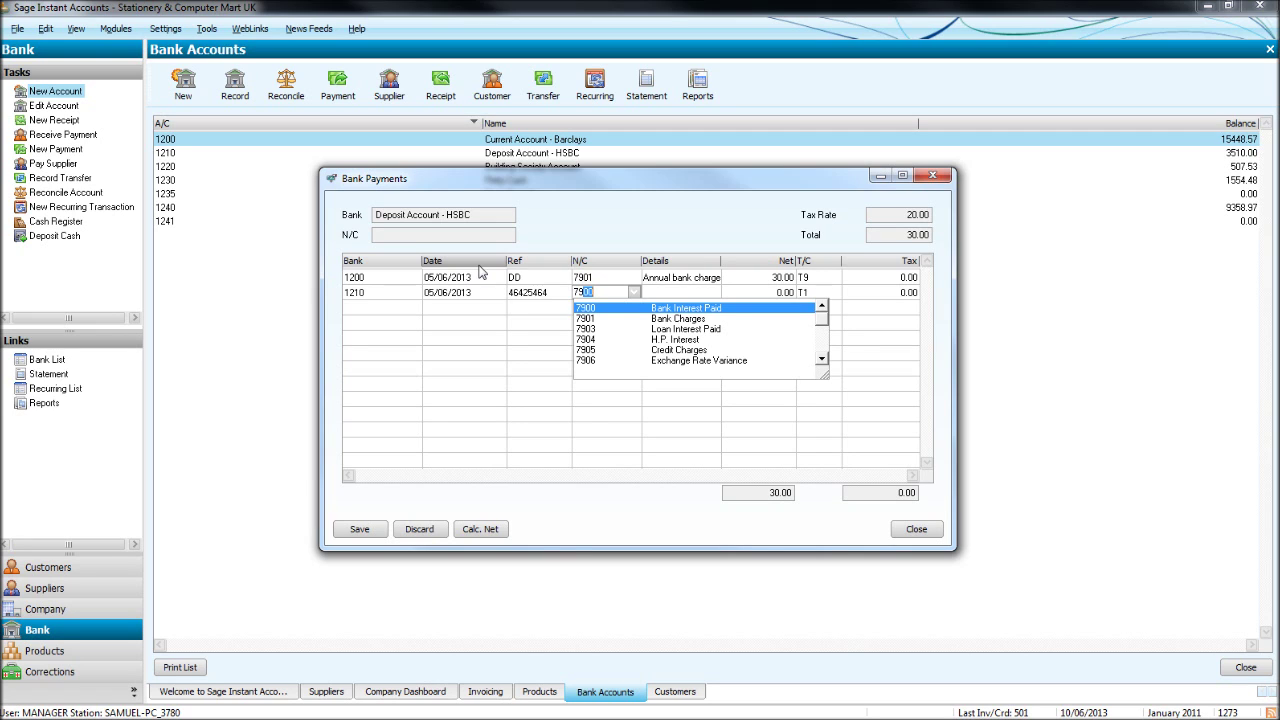
# Fill the HSBC line as 7900 Bank Interest Paid, 'Bank interest July', 4.73 net.
pyautogui.press('Down')
pyautogui.press('Down')
pyautogui.press('Down')
pyautogui.press('Down')
pyautogui.press('Down')
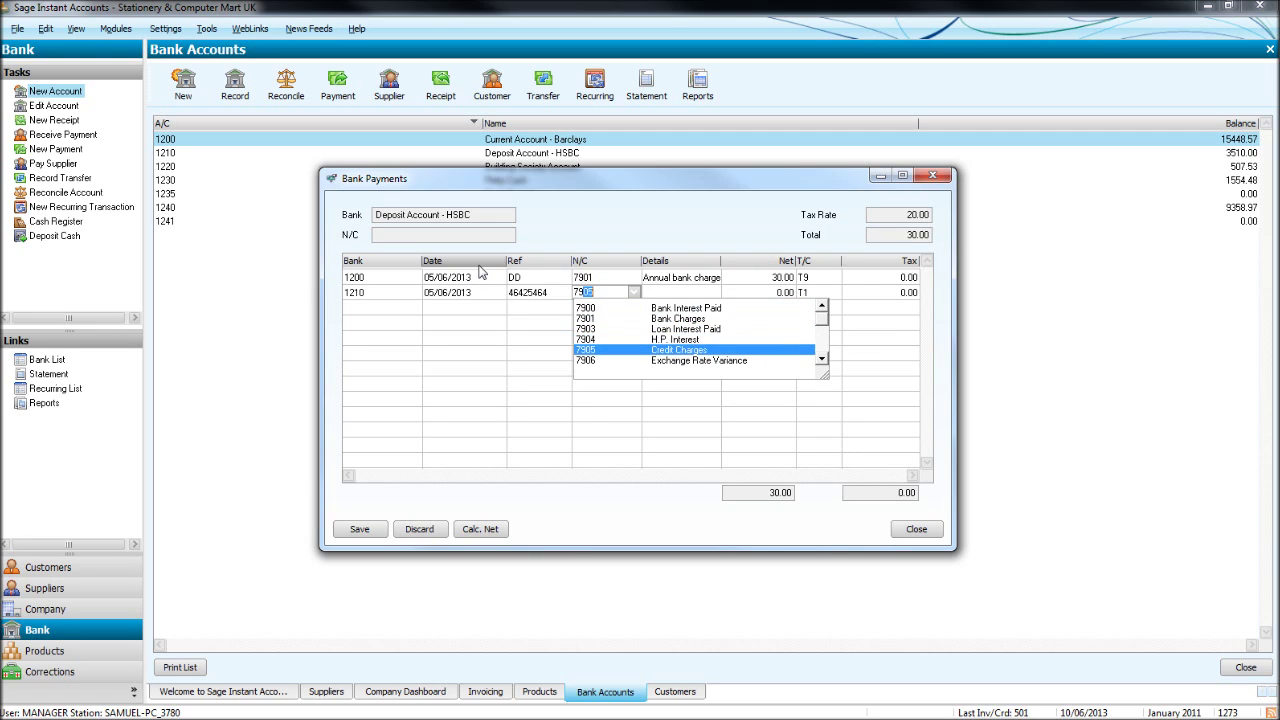
pyautogui.press('Up')
pyautogui.press('Up')
pyautogui.press('Up')
pyautogui.press('Up')
pyautogui.press('Tab')
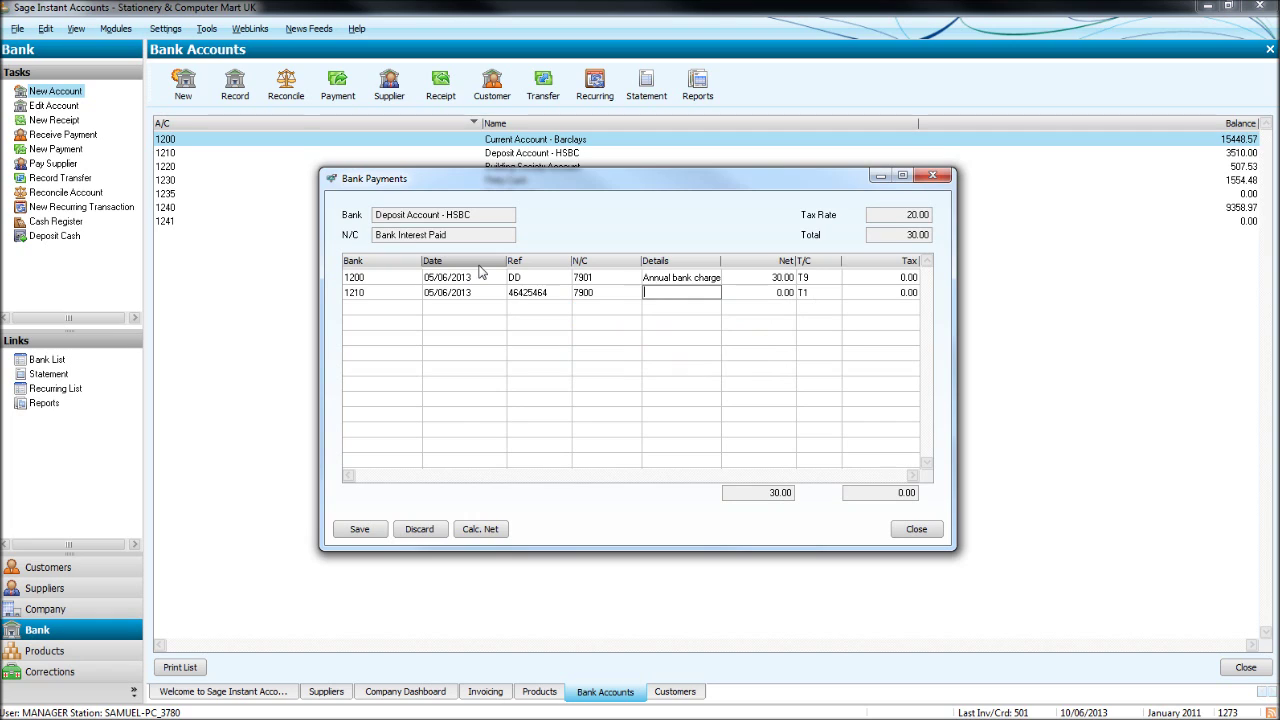
pyautogui.write('Bank in')
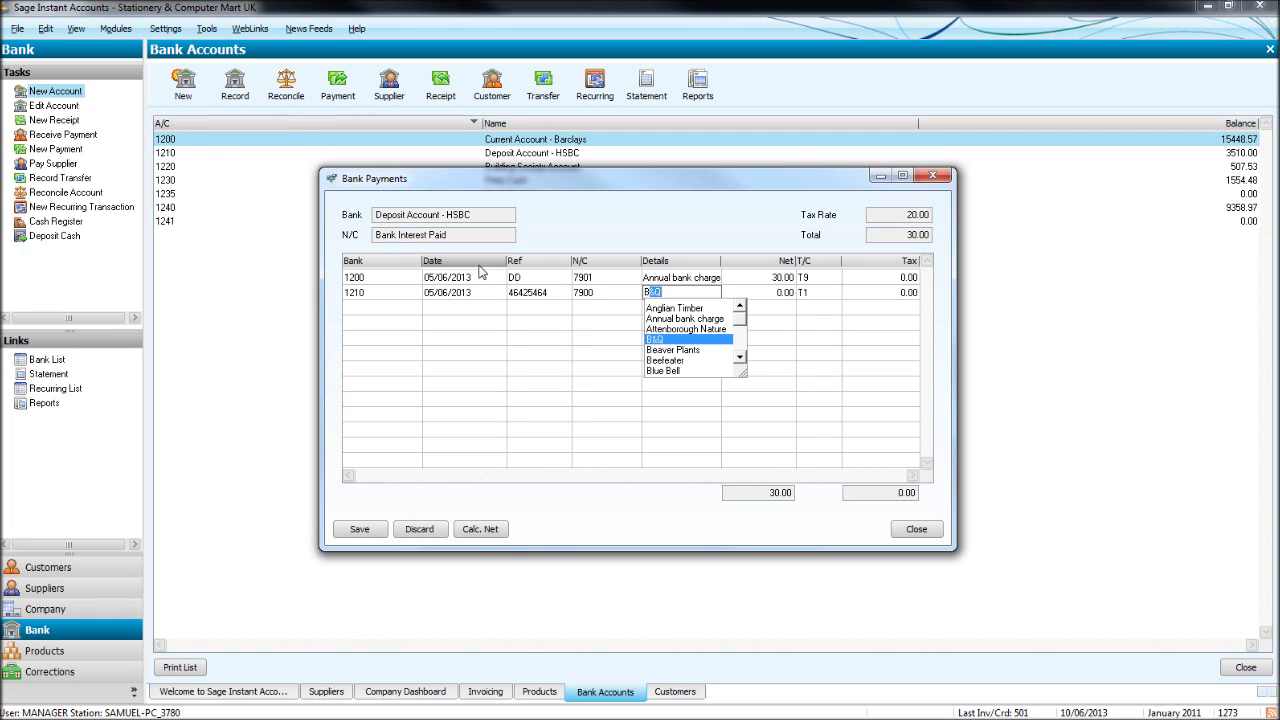
pyautogui.write('terest')
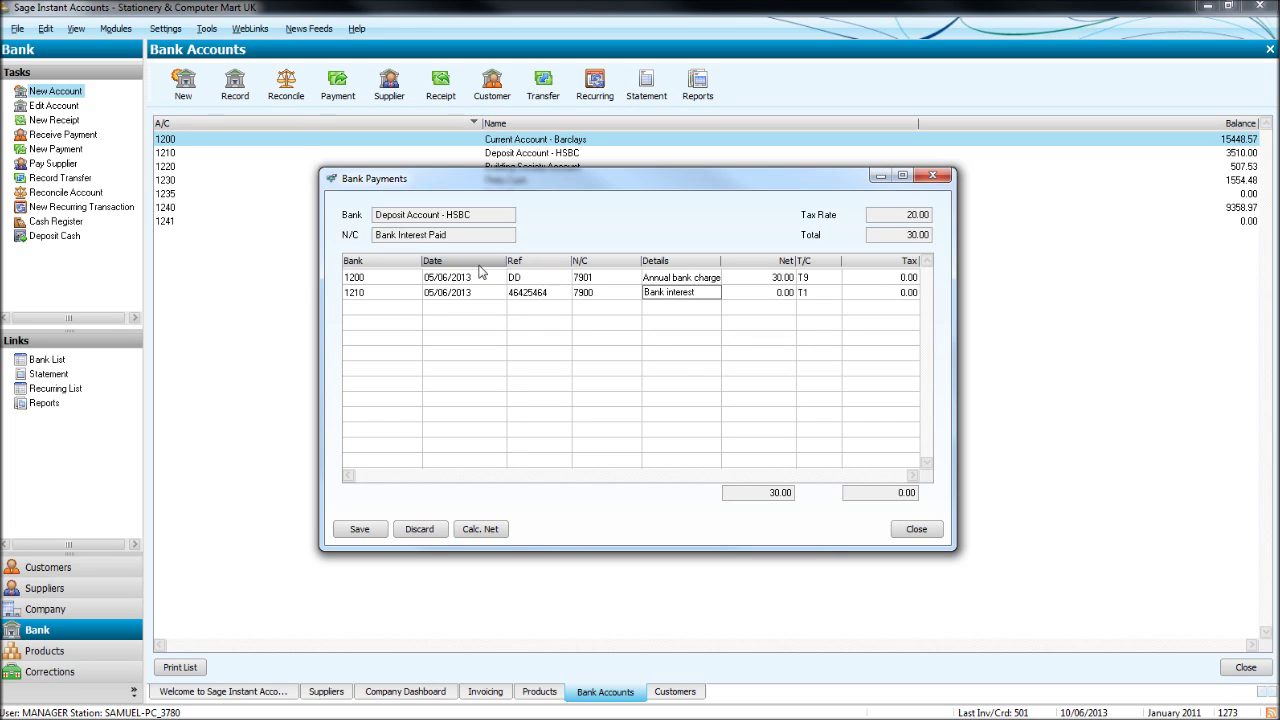
pyautogui.write('Julyo')
pyautogui.press('BackSpace')
pyautogui.press('Tab')
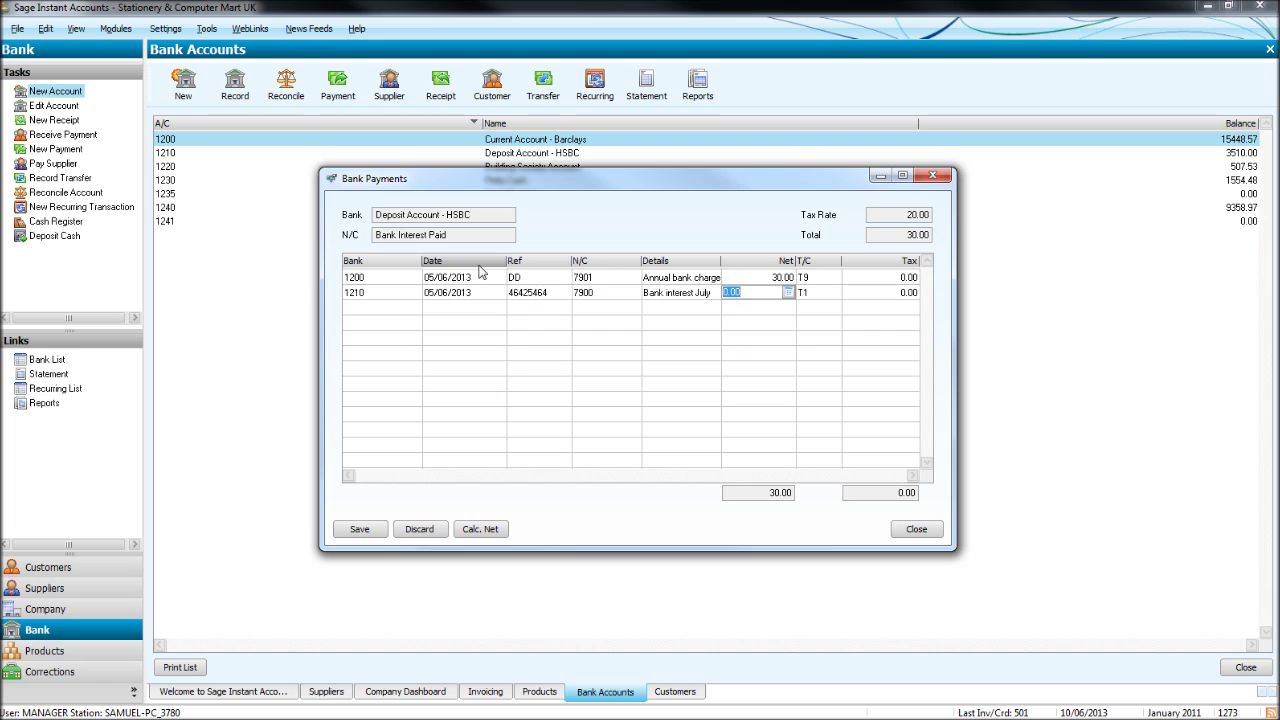
pyautogui.write('4.73')
pyautogui.press('Tab')
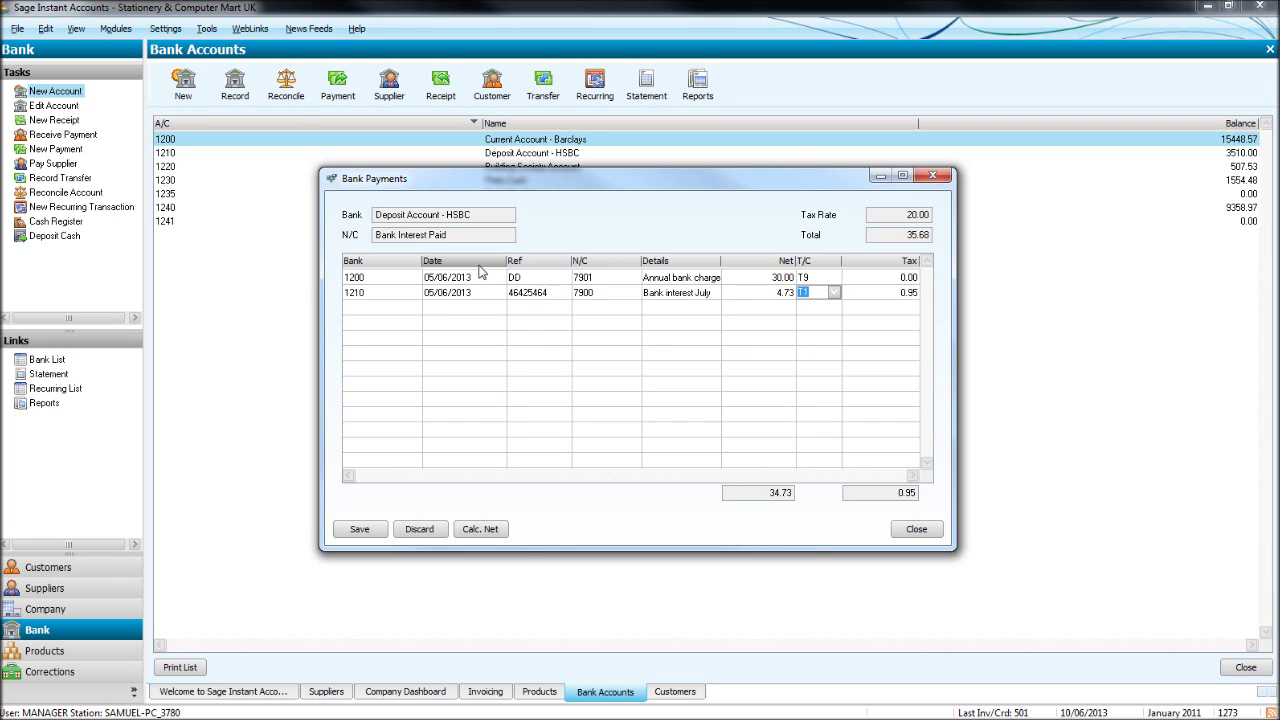
# Choose tax code T9 for the interest line, leaving zero tax.
pyautogui.click(834, 292)
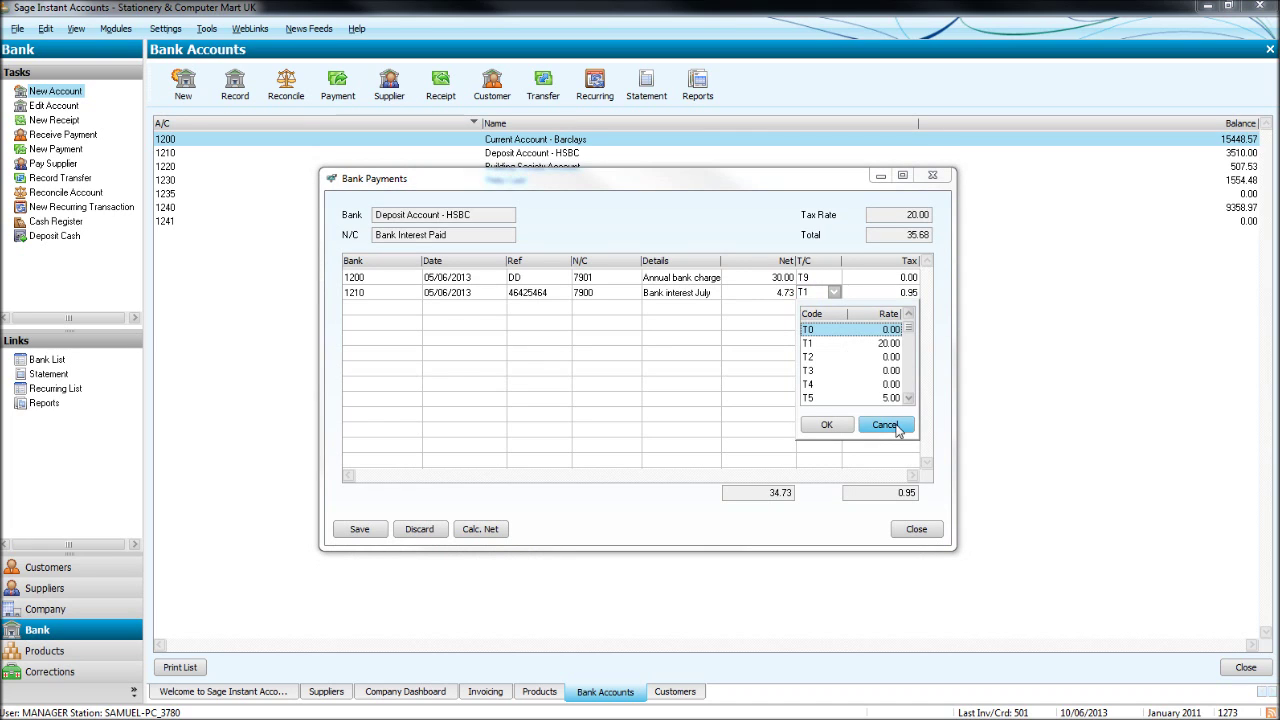
pyautogui.click(910, 398)
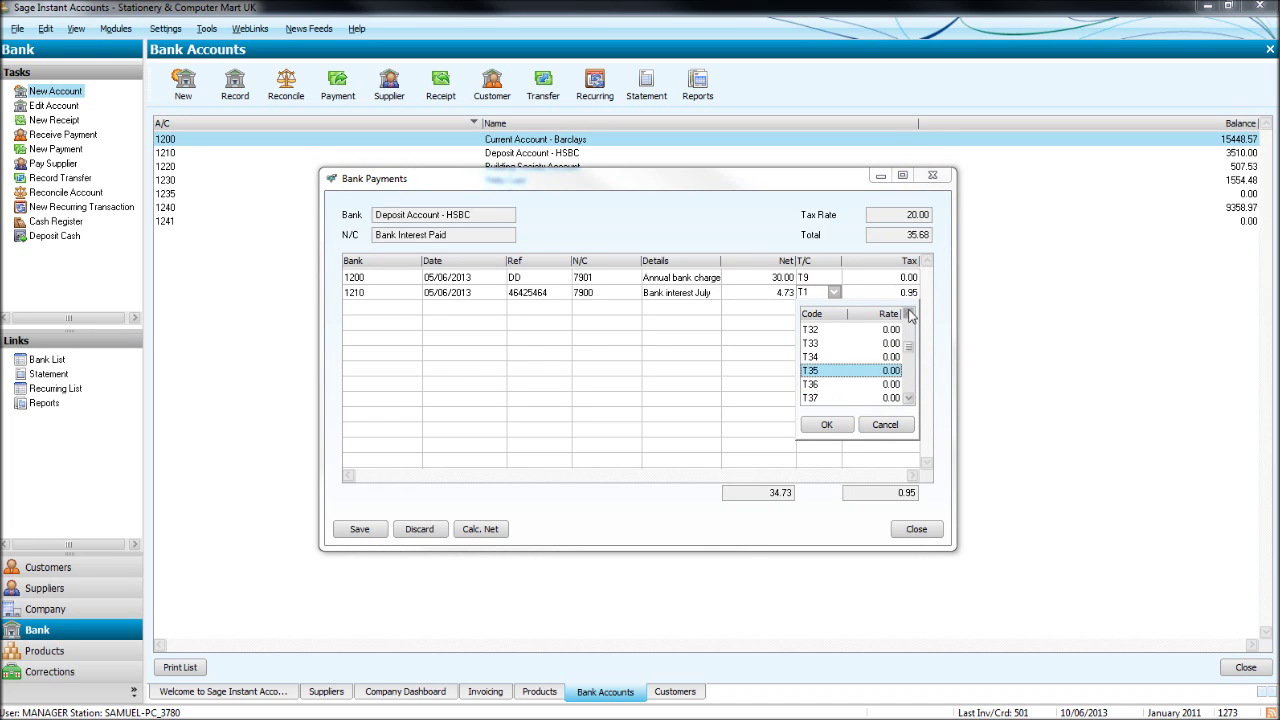
pyautogui.click(909, 314)
pyautogui.click(909, 399)
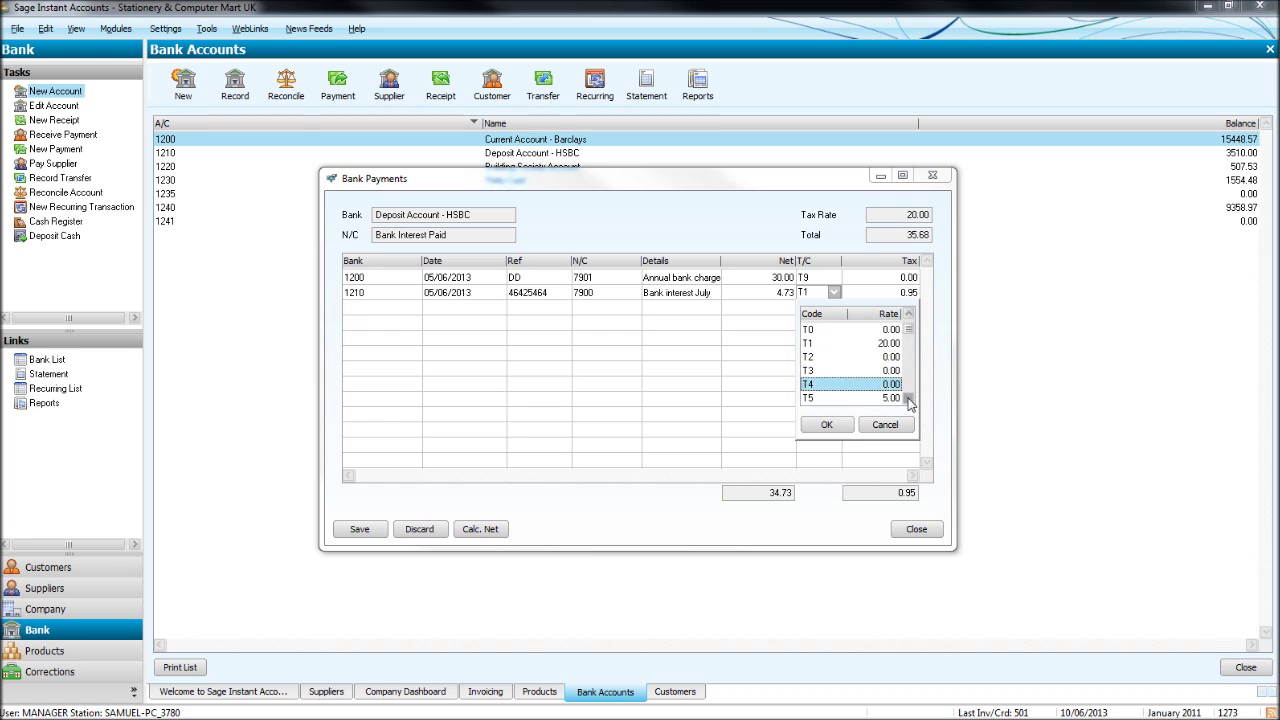
pyautogui.click(909, 399)
pyautogui.click(909, 399)
pyautogui.click(838, 425)
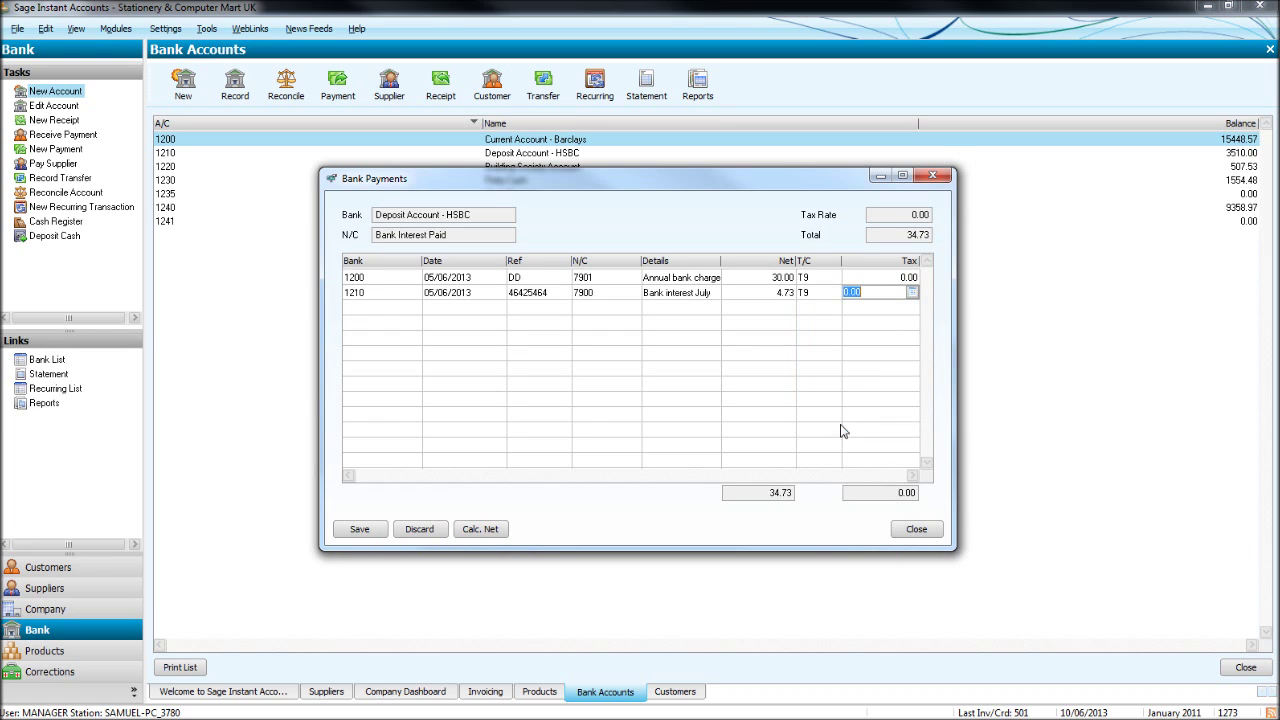
pyautogui.click(382, 308)
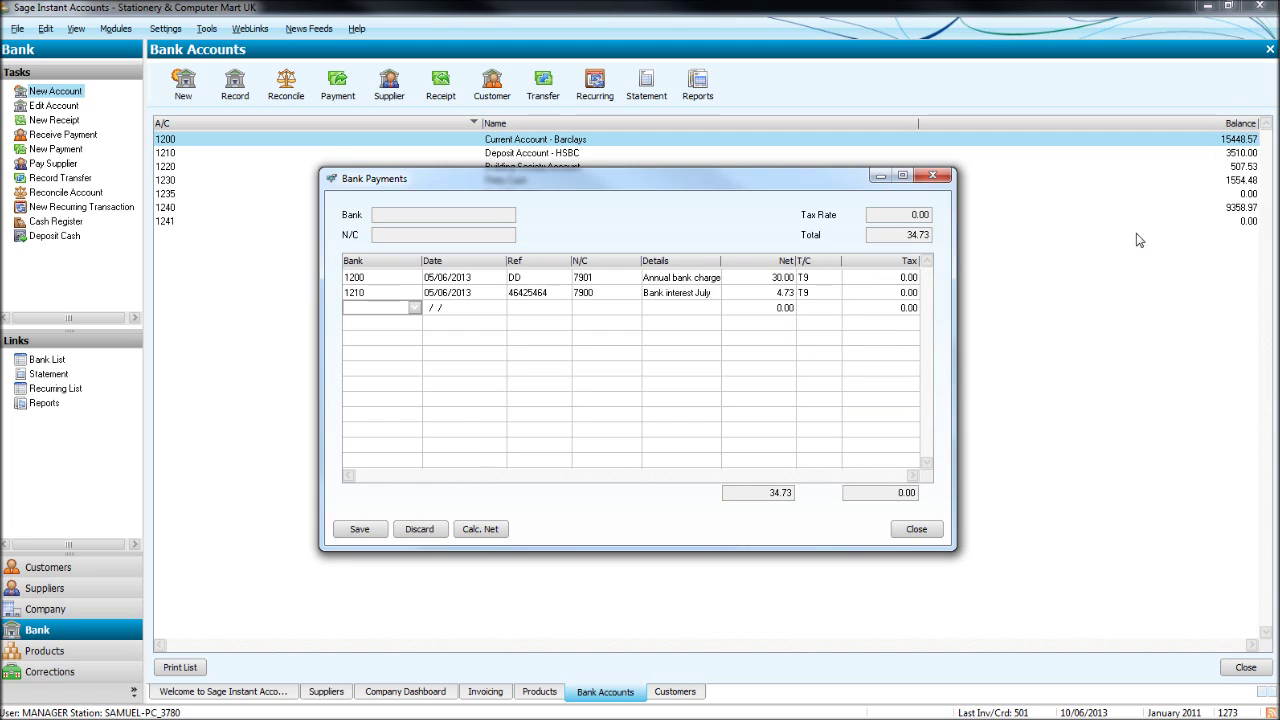
# Save the two-line bank payment totalling 34.73.
pyautogui.click(362, 529)
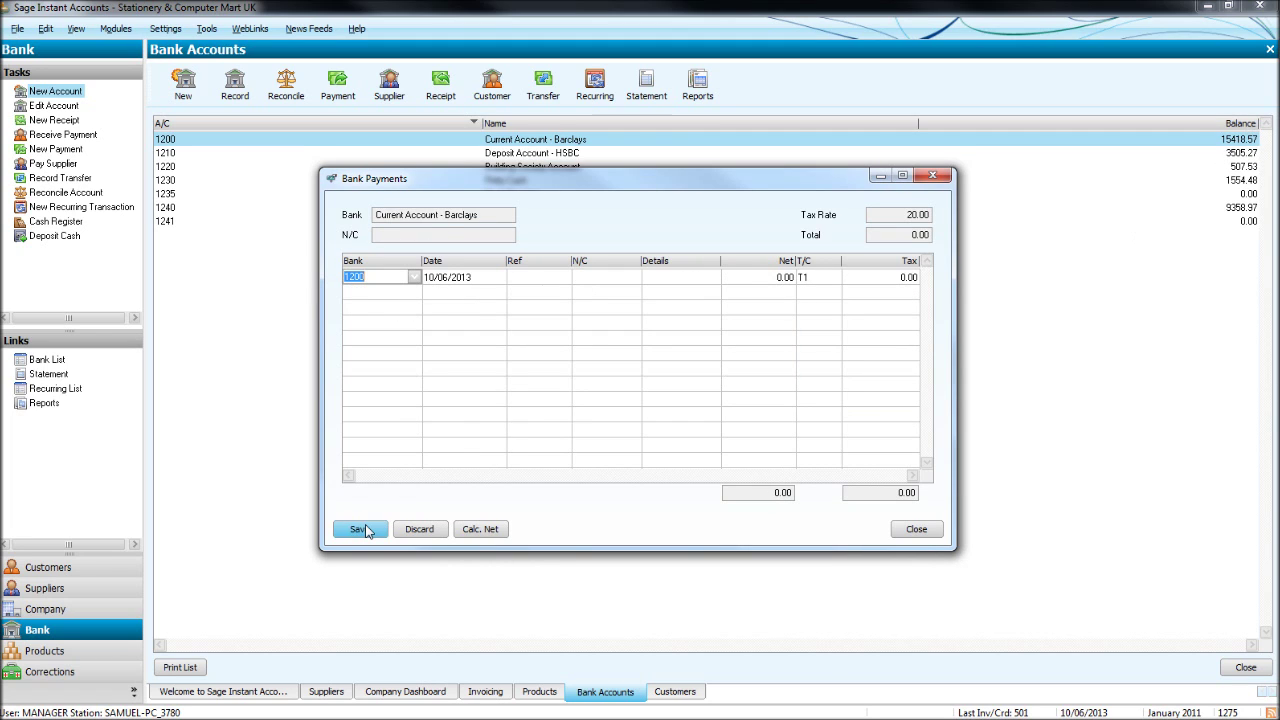